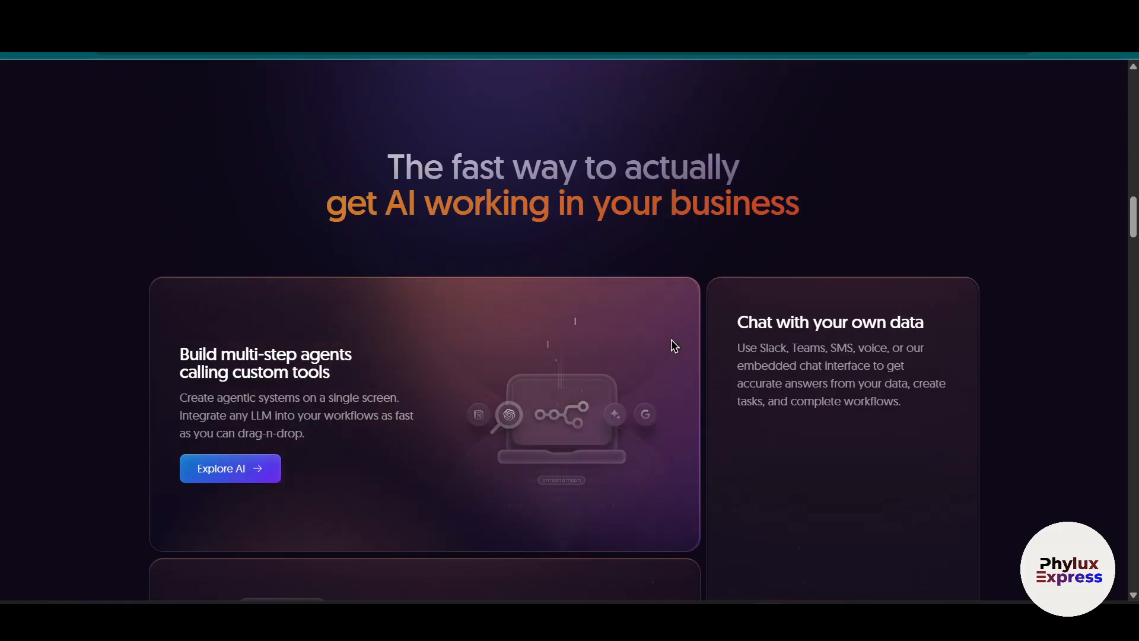
- Examine the n8n homepage's feature cards, integrations section and customer and community highlights
scroll(674, 346, down, 2)
scroll(674, 346, down, 2)
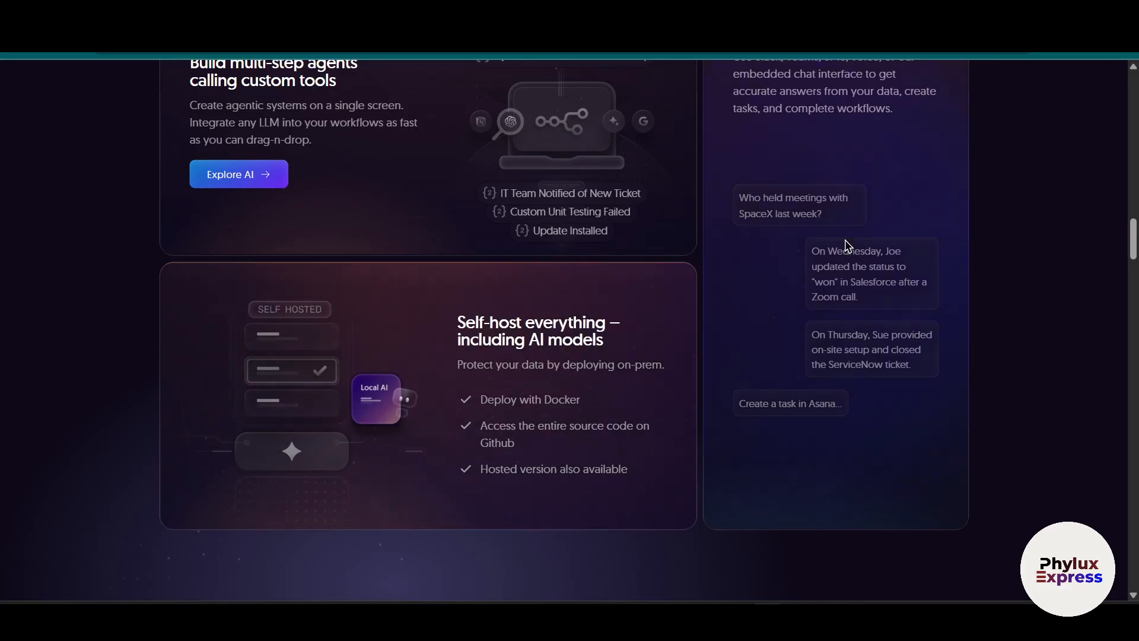
scroll(697, 309, down, 1)
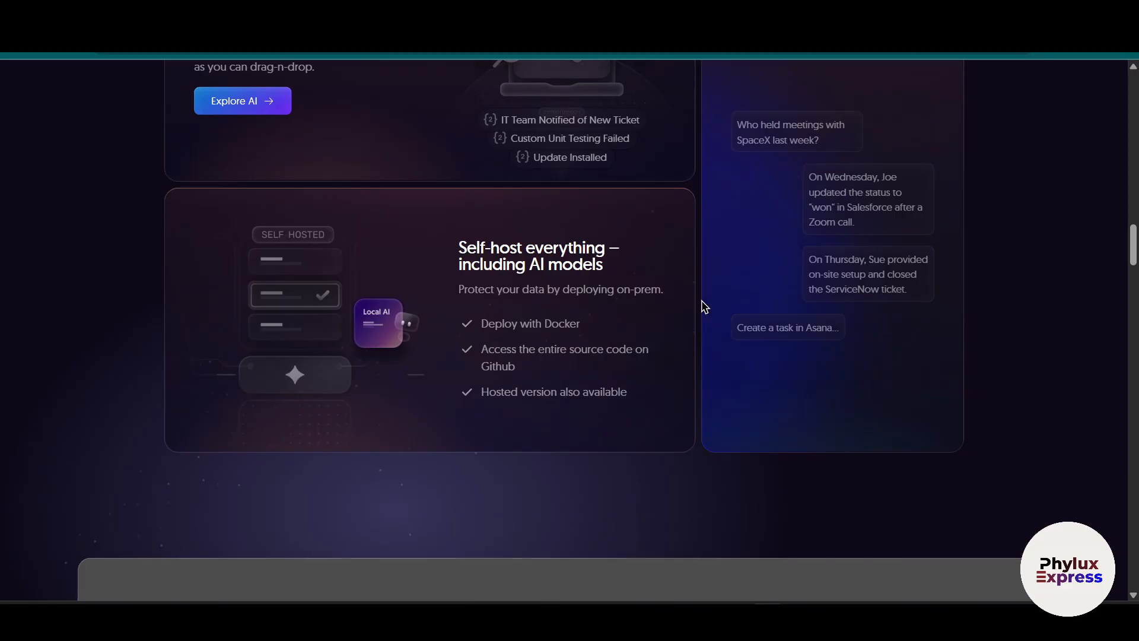
scroll(682, 299, up, 1)
scroll(669, 344, down, 1)
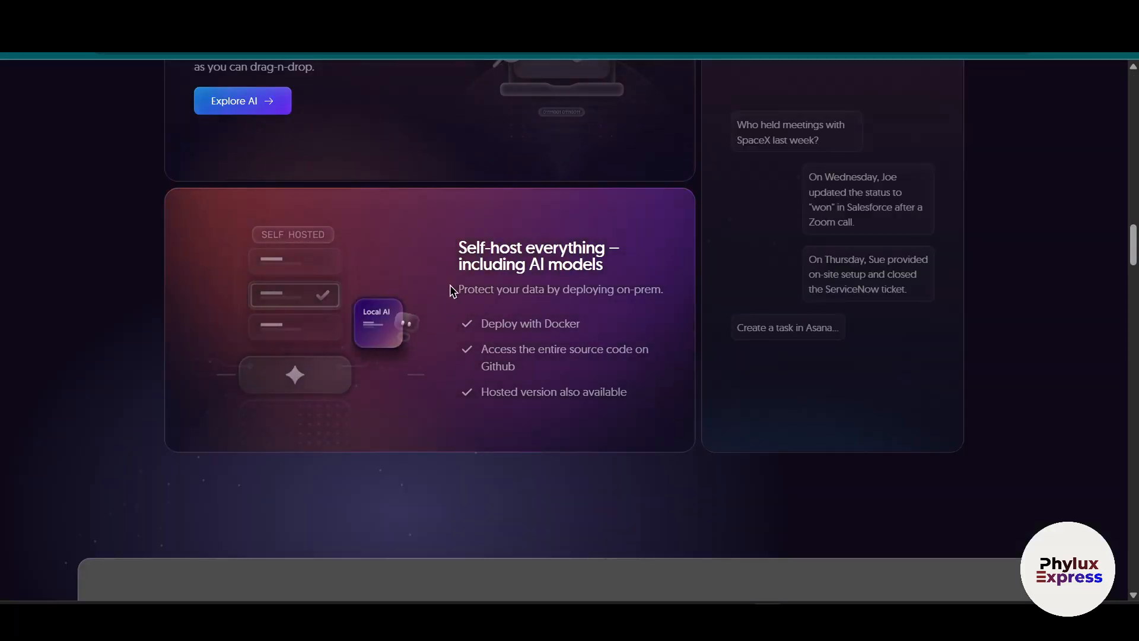
scroll(453, 294, up, 12)
scroll(455, 292, up, 5)
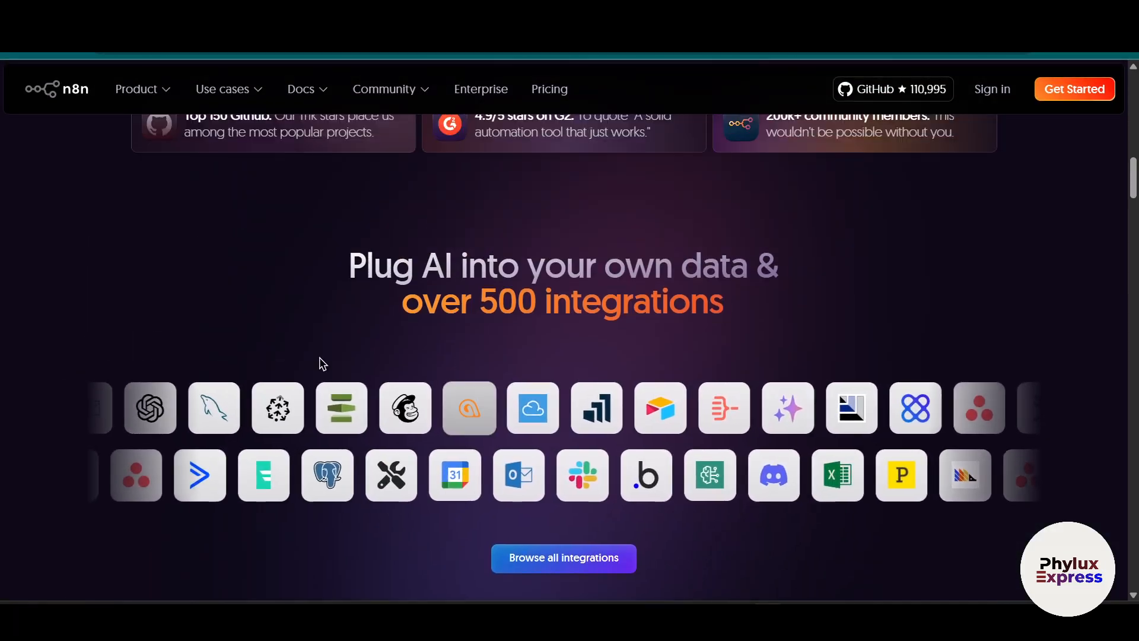
scroll(532, 469, up, 7)
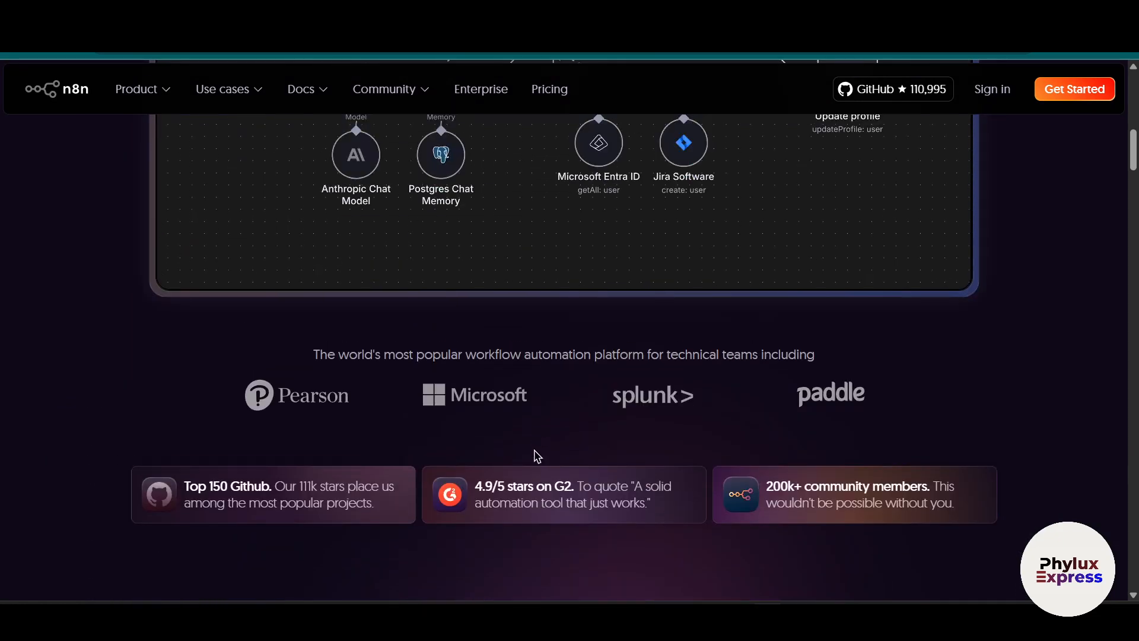
scroll(545, 421, up, 8)
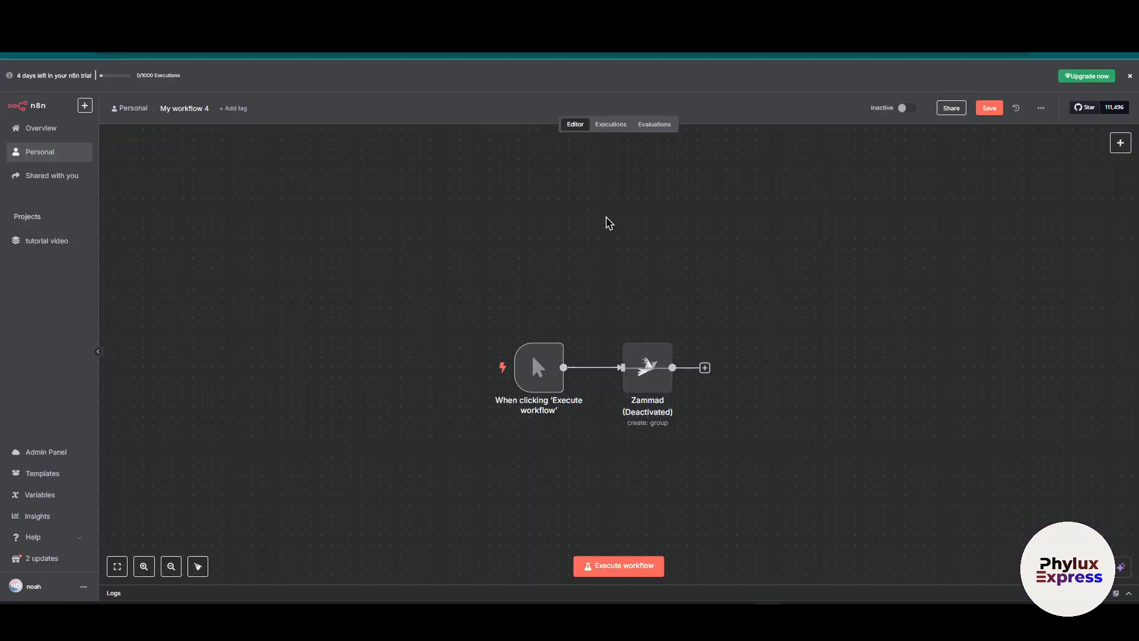
- Replace the deactivated Zammad node after the manual trigger with a new Zammad node using the "Create a group" action
key(Delete)
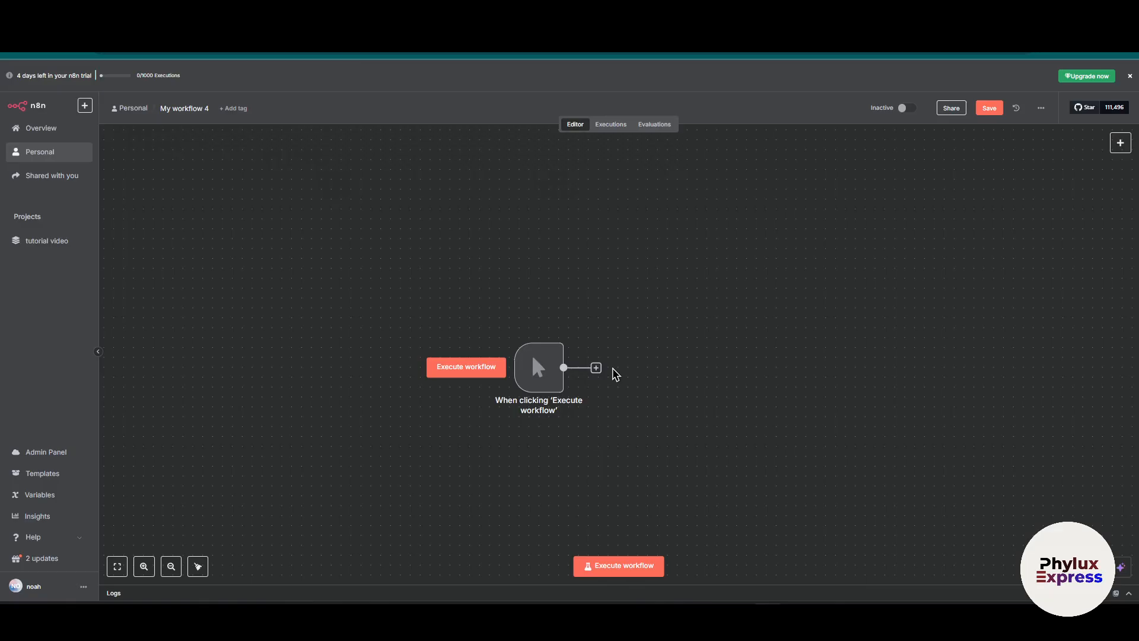
click(596, 368)
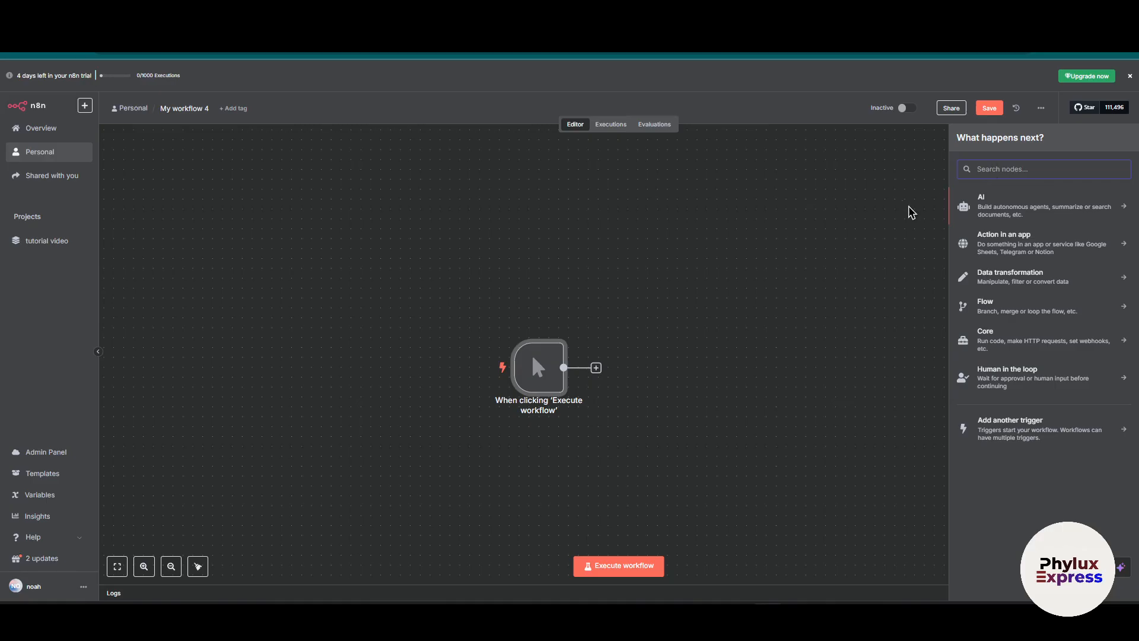
text(zamaz)
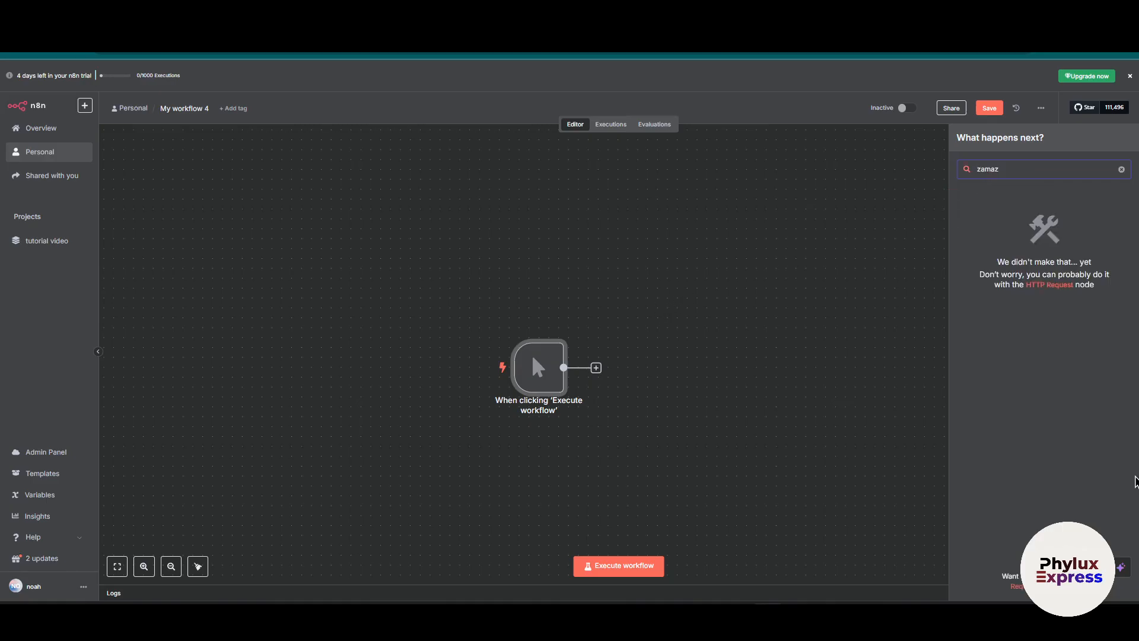
key(BackSpace)
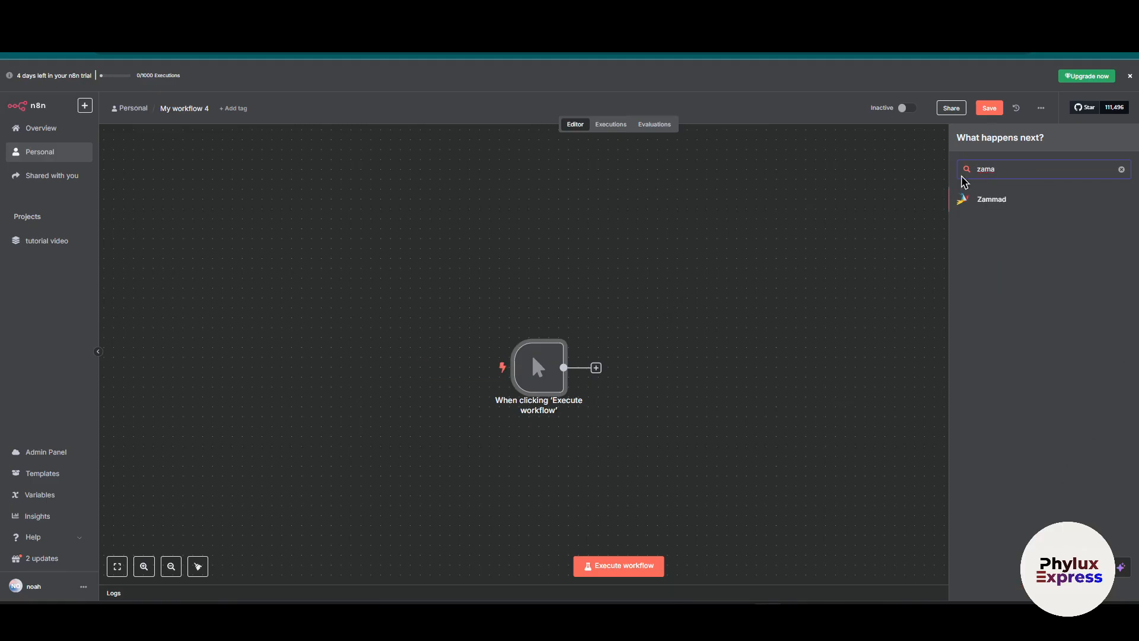
click(983, 203)
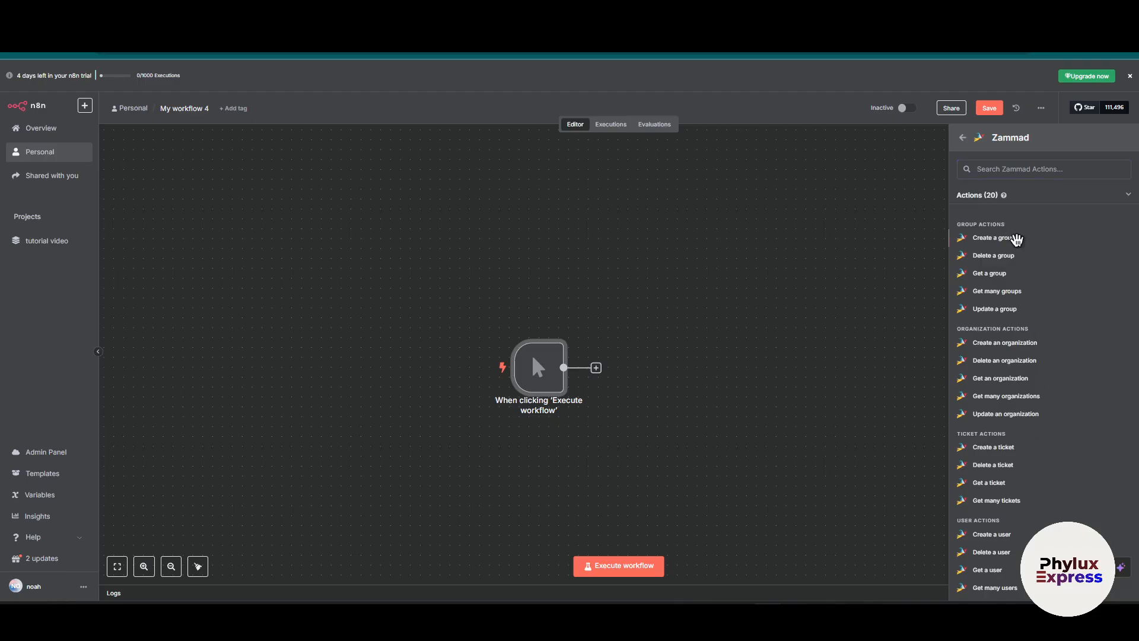
click(1017, 241)
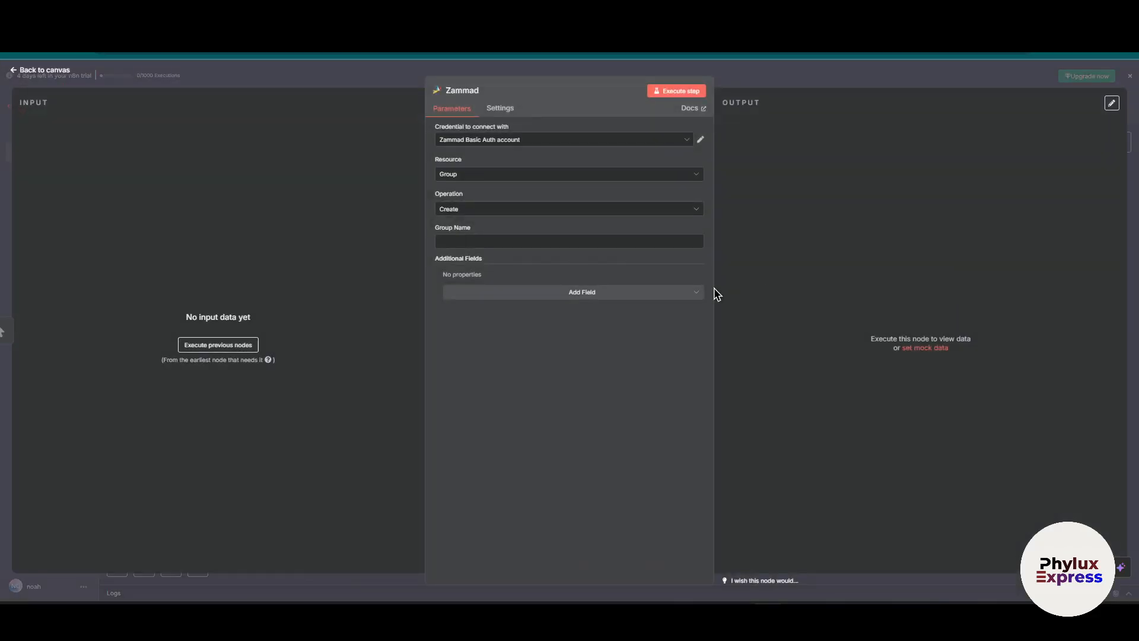
- Create a new credential for the Zammad node and set it to connect using Token Auth
click(504, 140)
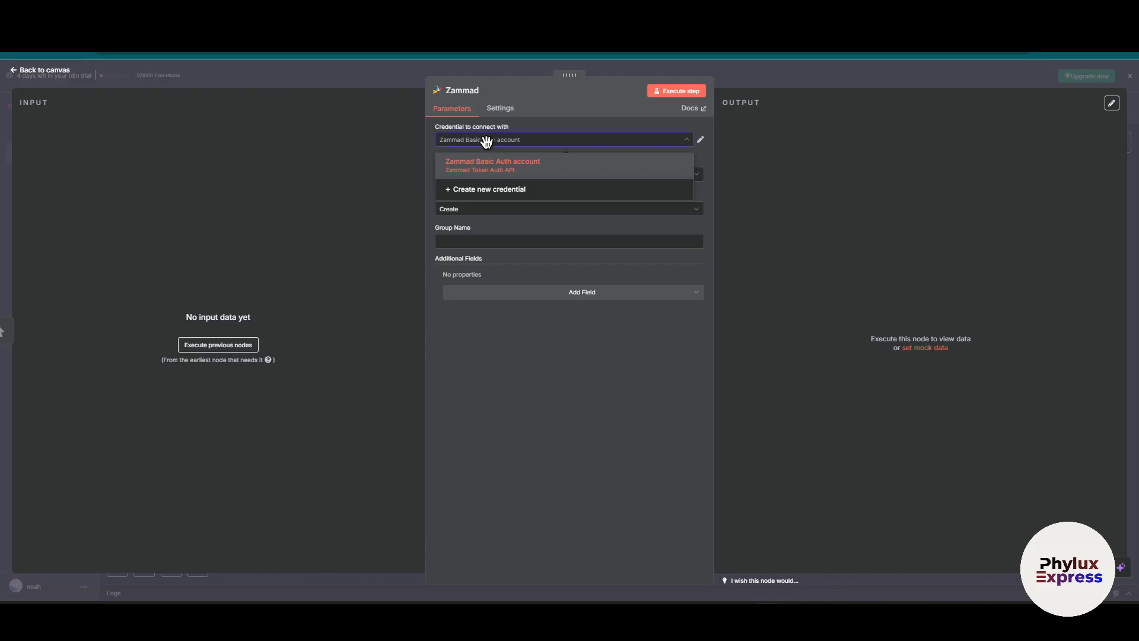
click(517, 191)
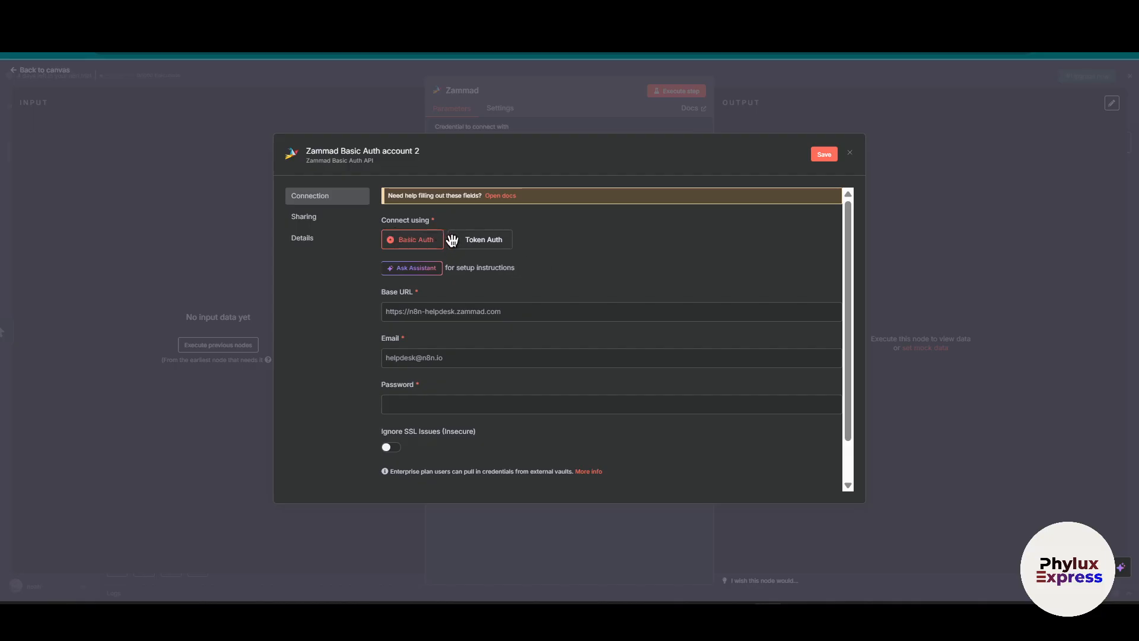
click(474, 241)
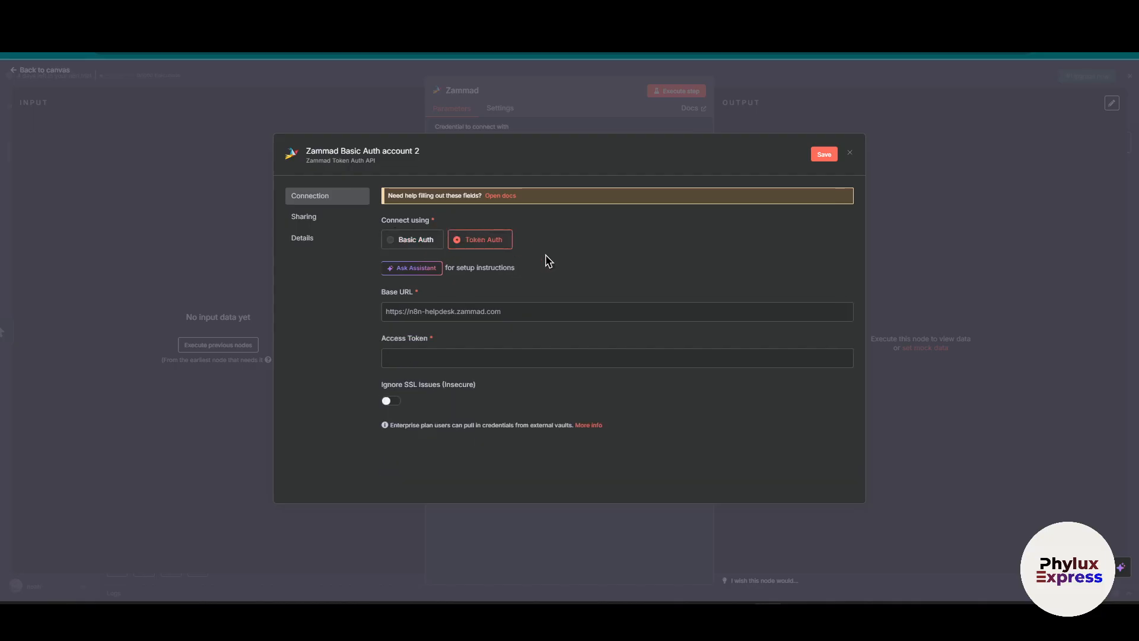
click(422, 239)
click(493, 244)
drag(382, 303, 502, 348)
click(501, 348)
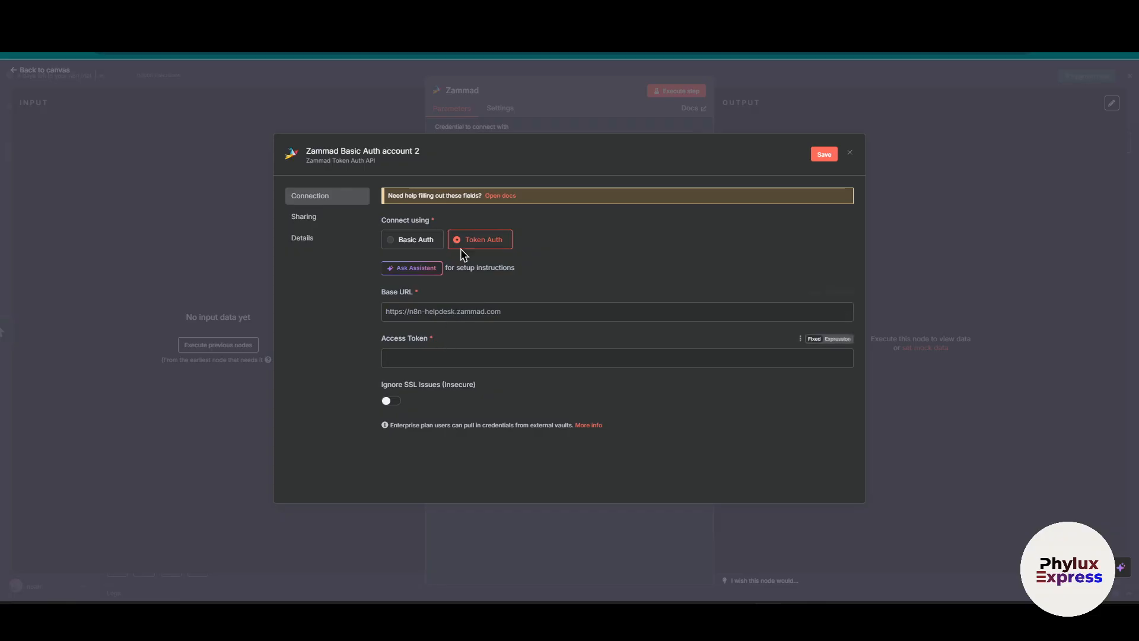
mouse_move(448, 333)
mouse_down()
mouse_move(372, 338)
mouse_move(469, 336)
mouse_up()
click(468, 336)
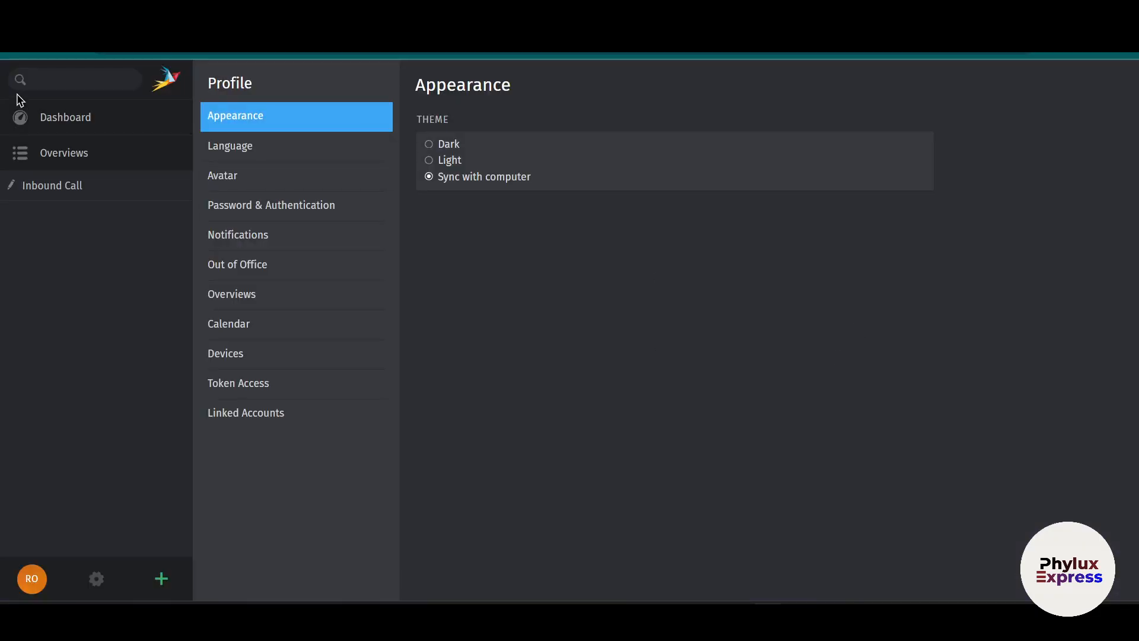
- Switch to Zammad, open the profile's Token Access settings and delete the existing "connect" personal access token
click(45, 129)
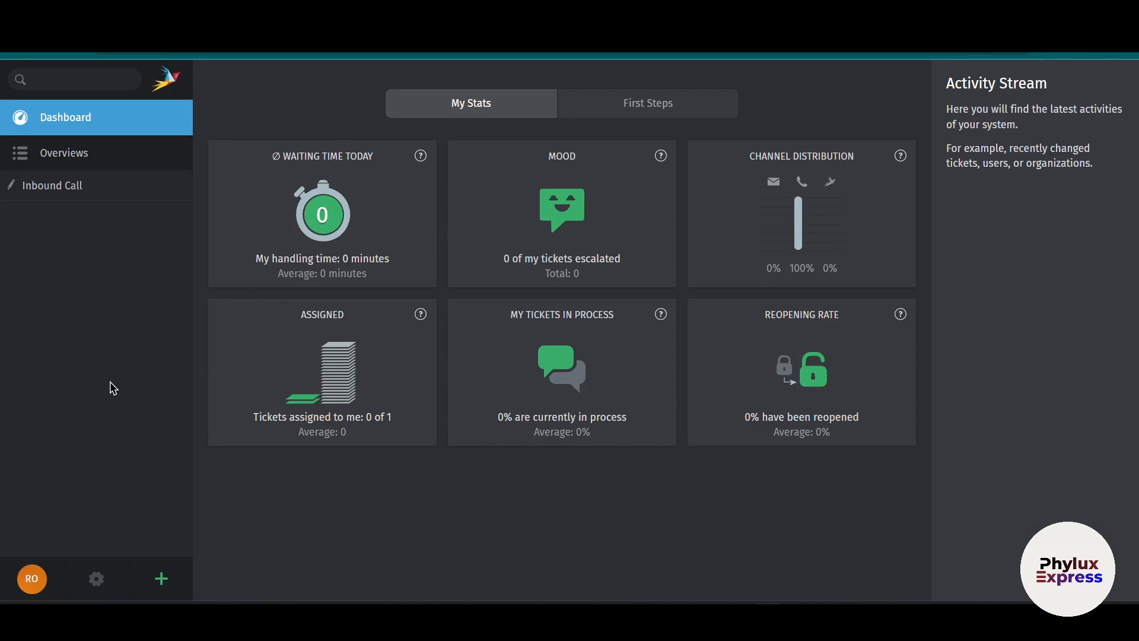
click(26, 586)
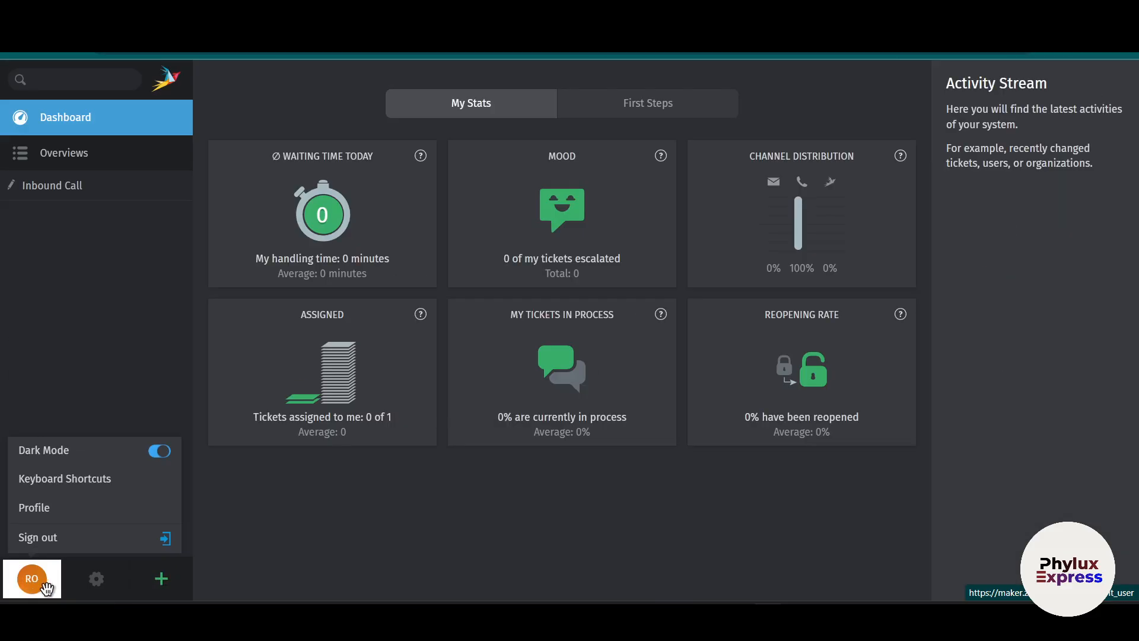
click(26, 508)
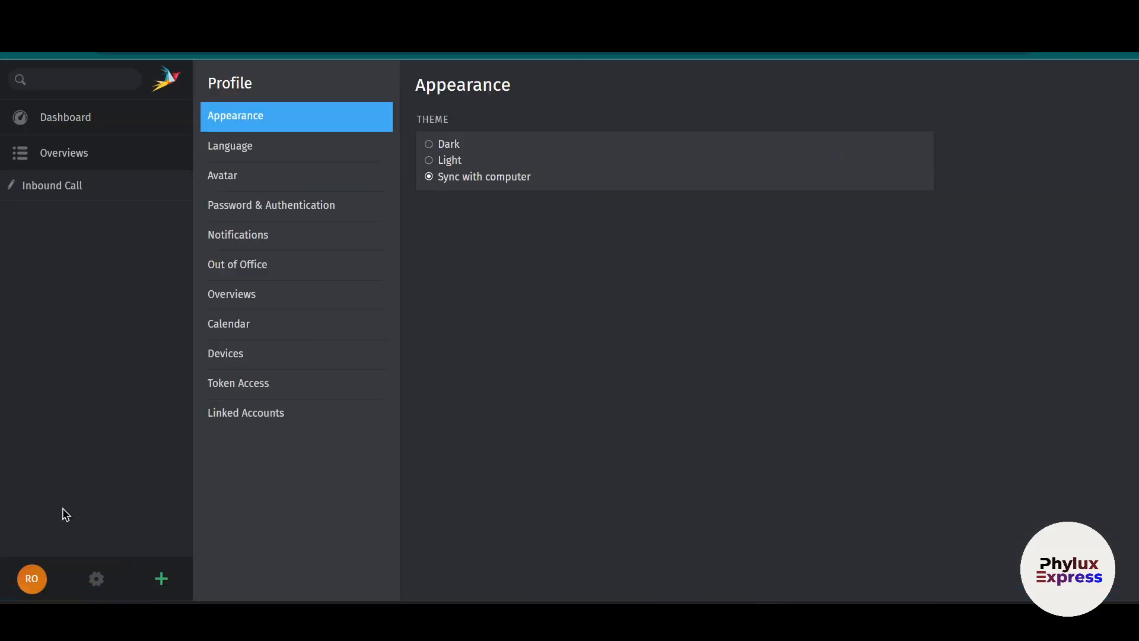
click(254, 393)
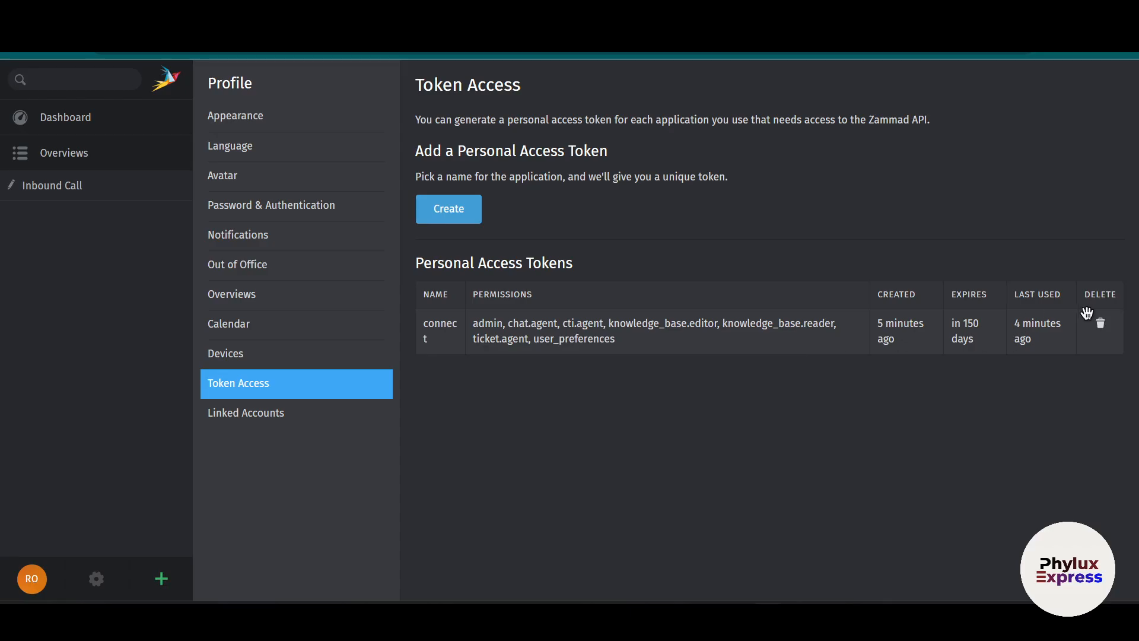
click(1100, 324)
click(793, 199)
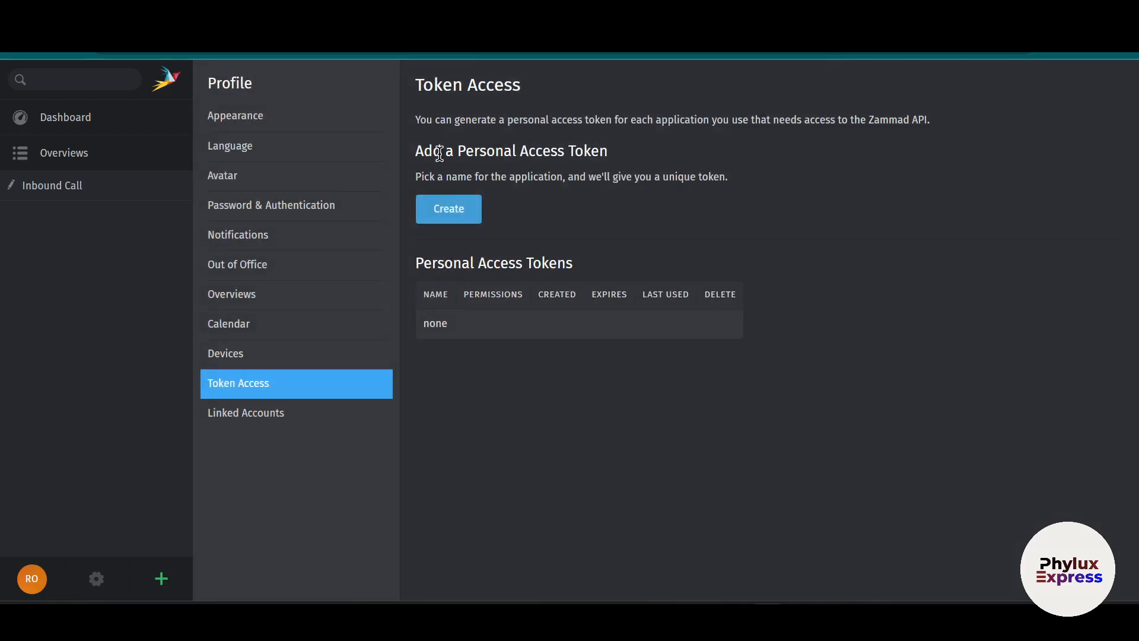
- Start a new personal access token named "connection" with the expiry date 10/17/2025
click(449, 209)
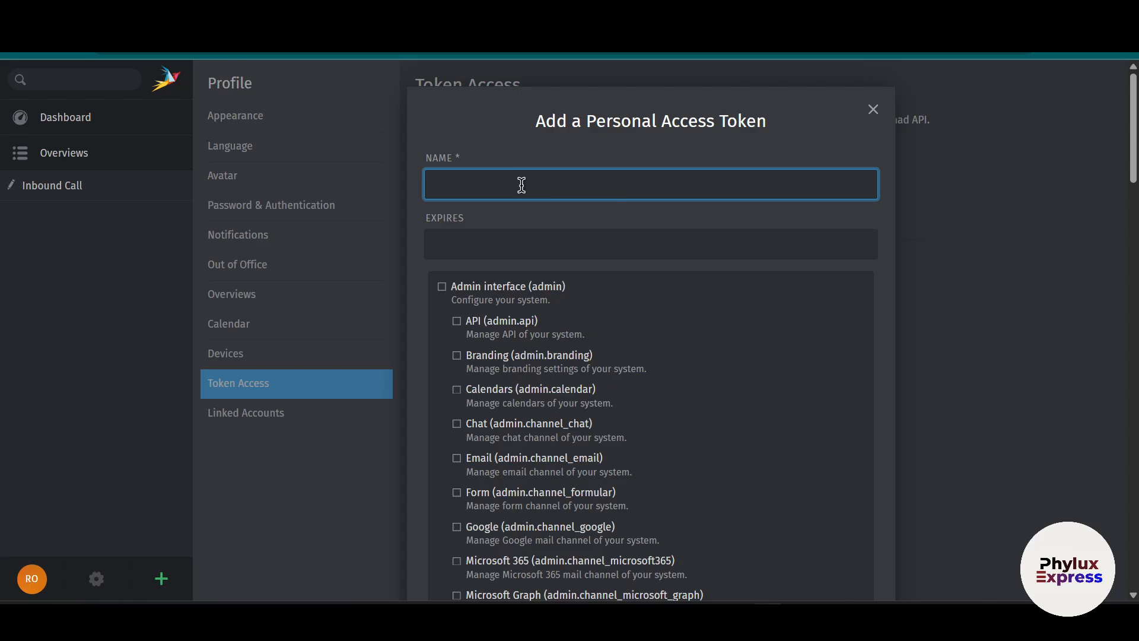
text(connection)
click(472, 248)
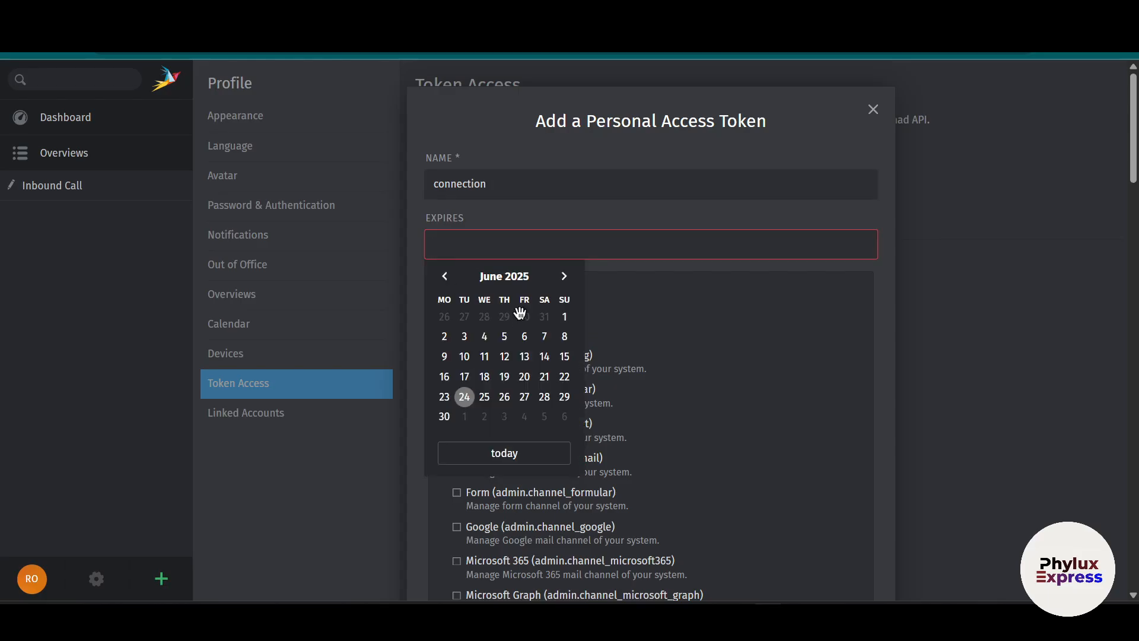
click(564, 276)
click(564, 277)
click(564, 276)
click(564, 276)
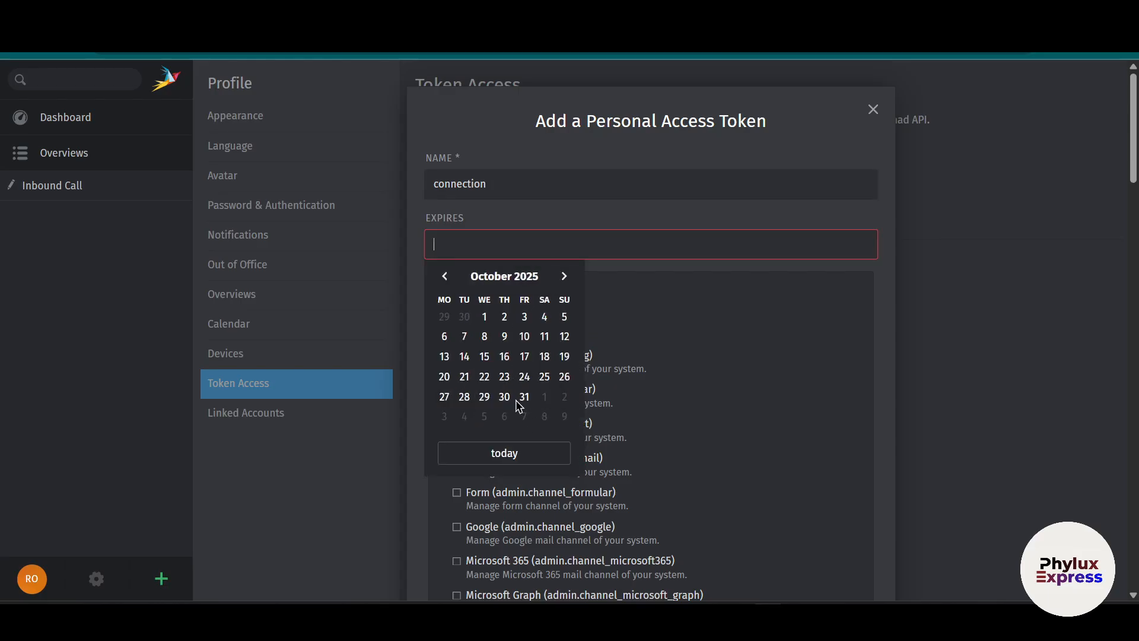
click(523, 356)
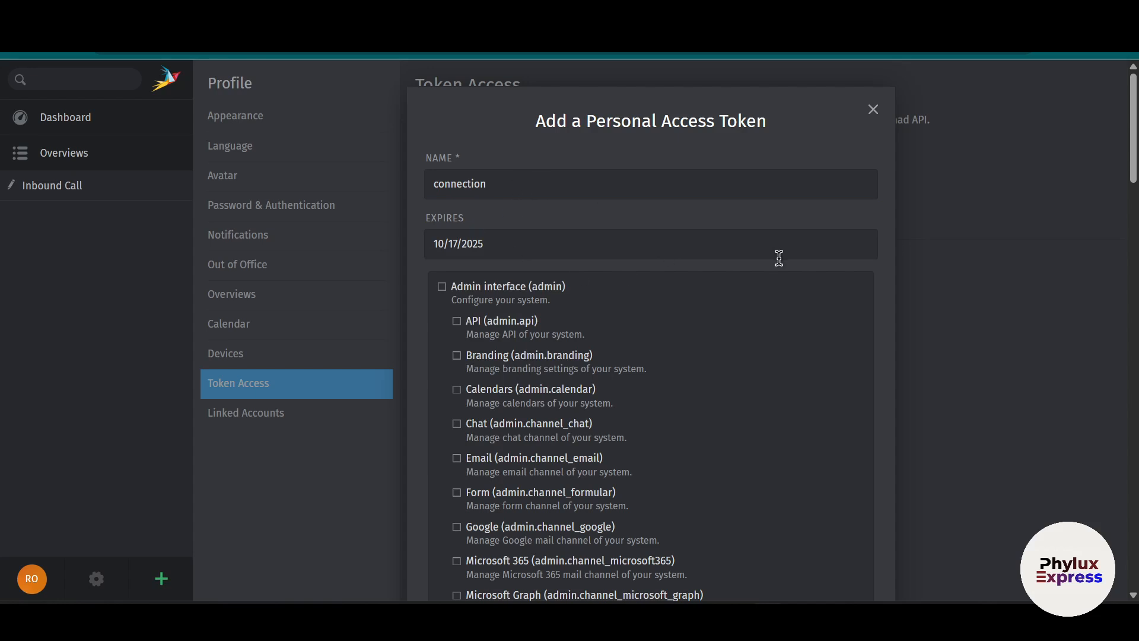
- Grant the token the Admin interface, Agent chat, Agent phone, Knowledge Base Editor, Knowledge Base Reader and Agent tickets permissions
scroll(741, 258, down, 2)
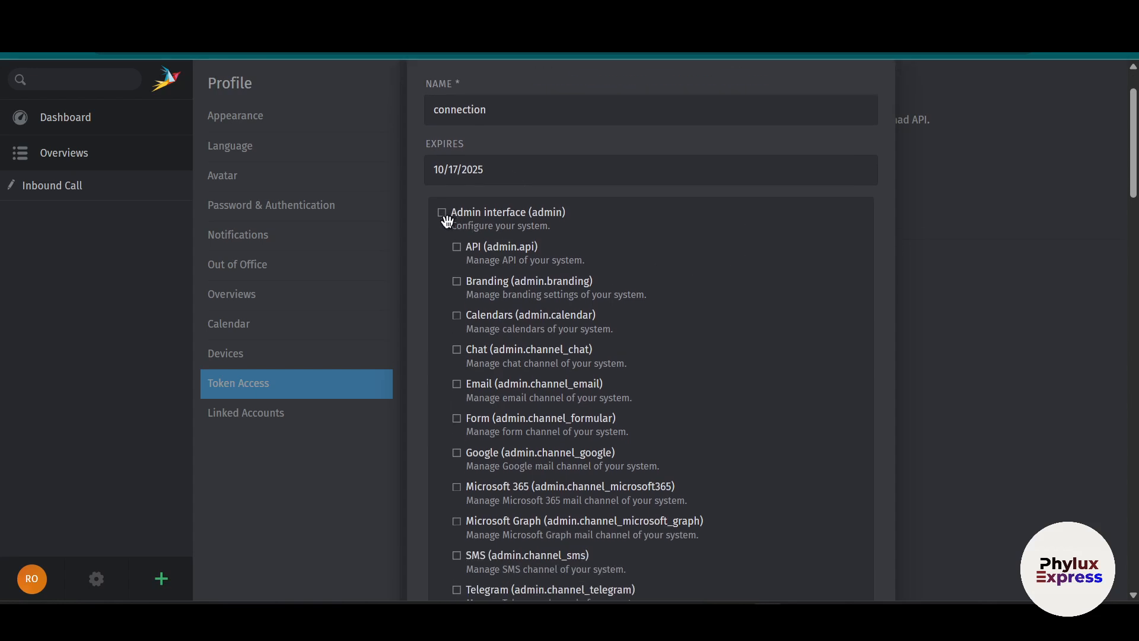
click(442, 213)
scroll(460, 366, down, 6)
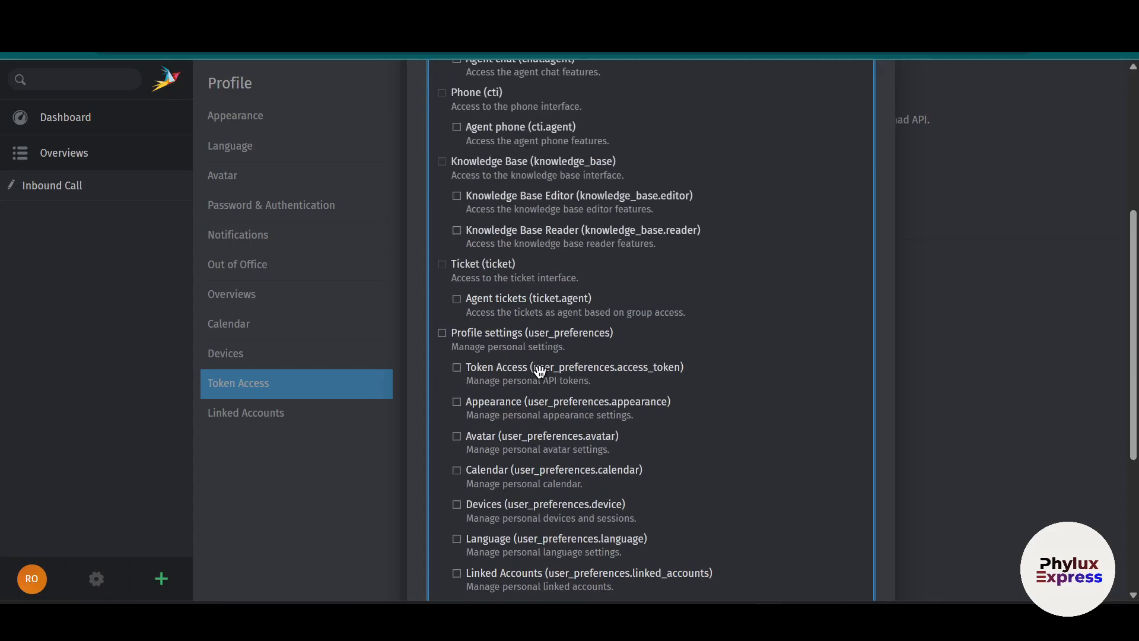
scroll(552, 389, up, 8)
scroll(552, 389, down, 10)
scroll(457, 221, up, 8)
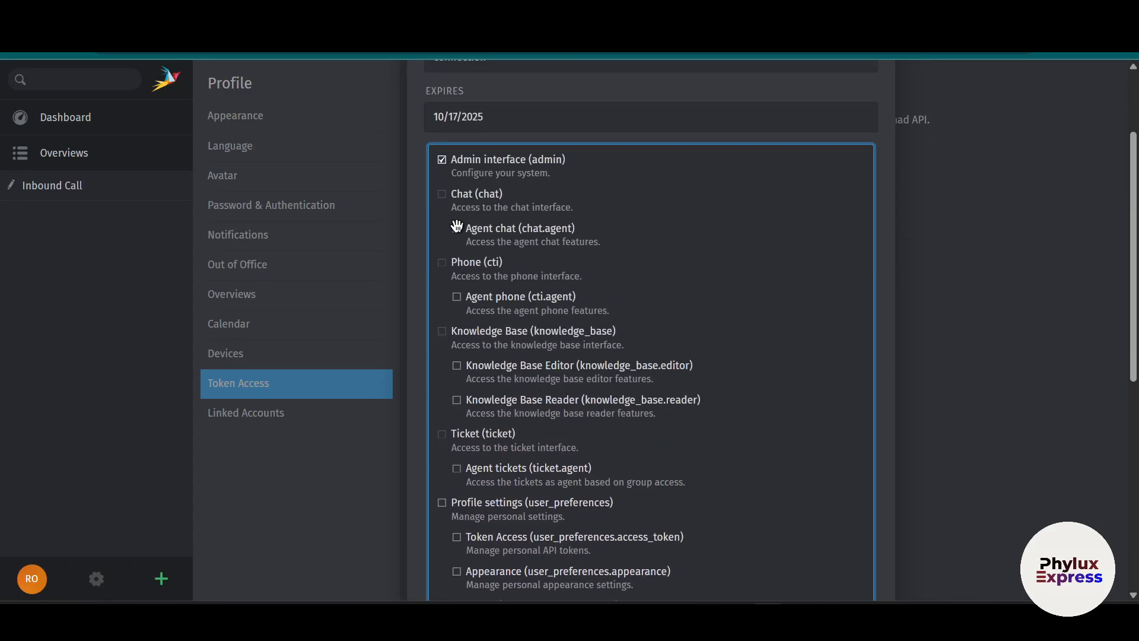
click(456, 230)
click(456, 298)
scroll(460, 364, down, 3)
click(458, 219)
click(456, 251)
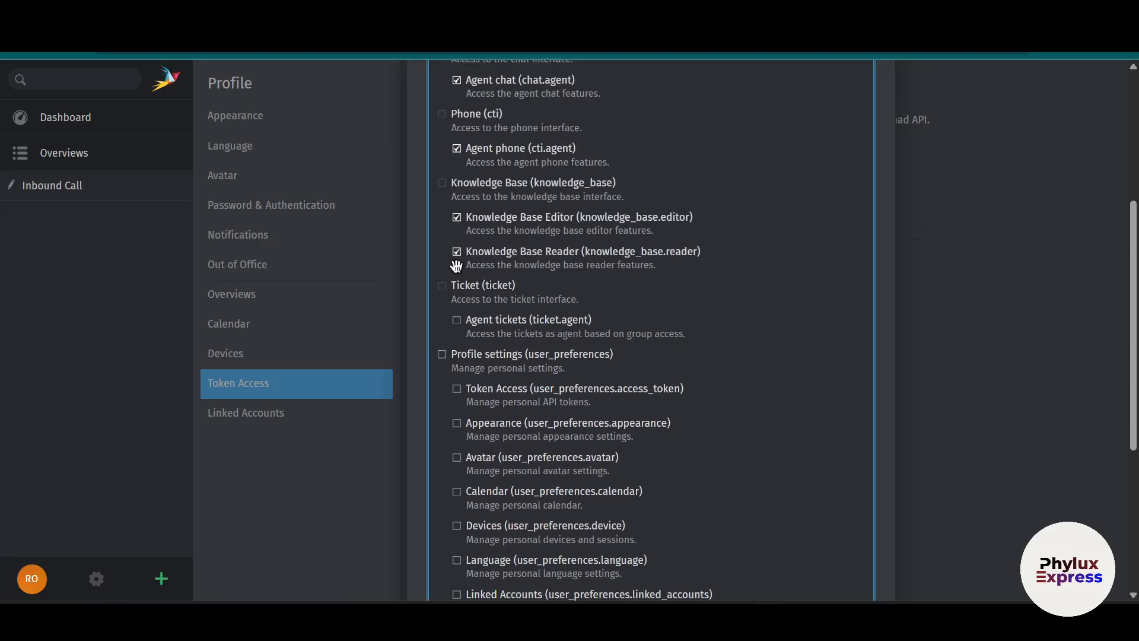
click(456, 320)
- Grant the individual profile permissions from Token Access through Overviews, leaving out Password and Two-factor Authentication, and create the token
scroll(460, 338, down, 3)
click(456, 248)
click(454, 277)
scroll(455, 277, down, 2)
click(457, 235)
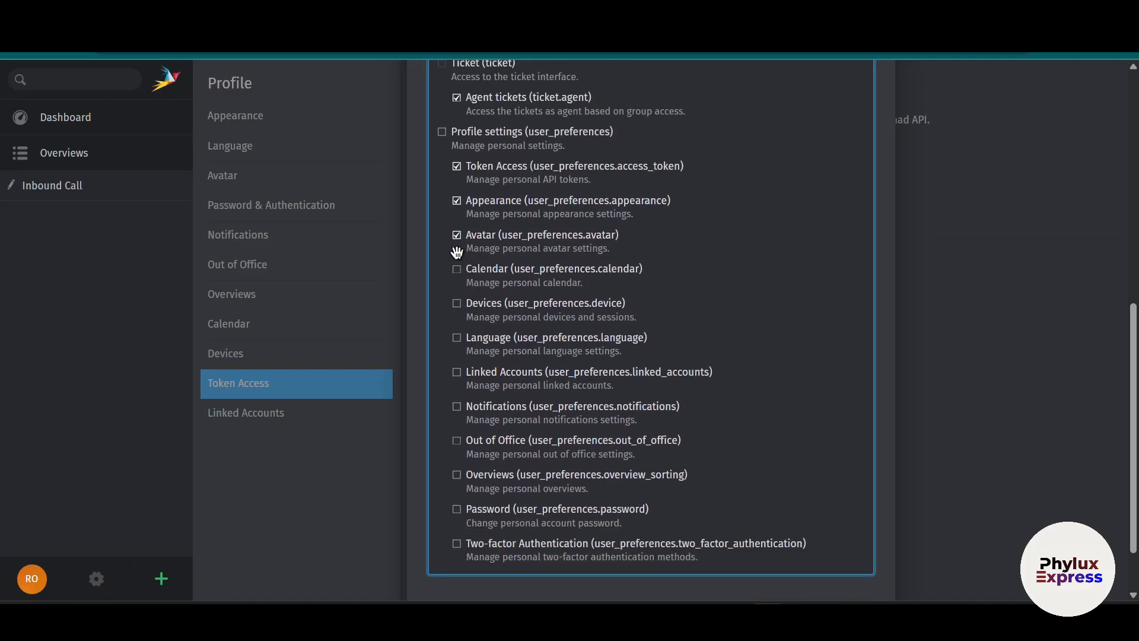
click(457, 268)
click(457, 303)
click(456, 372)
scroll(459, 374, down, 2)
click(456, 332)
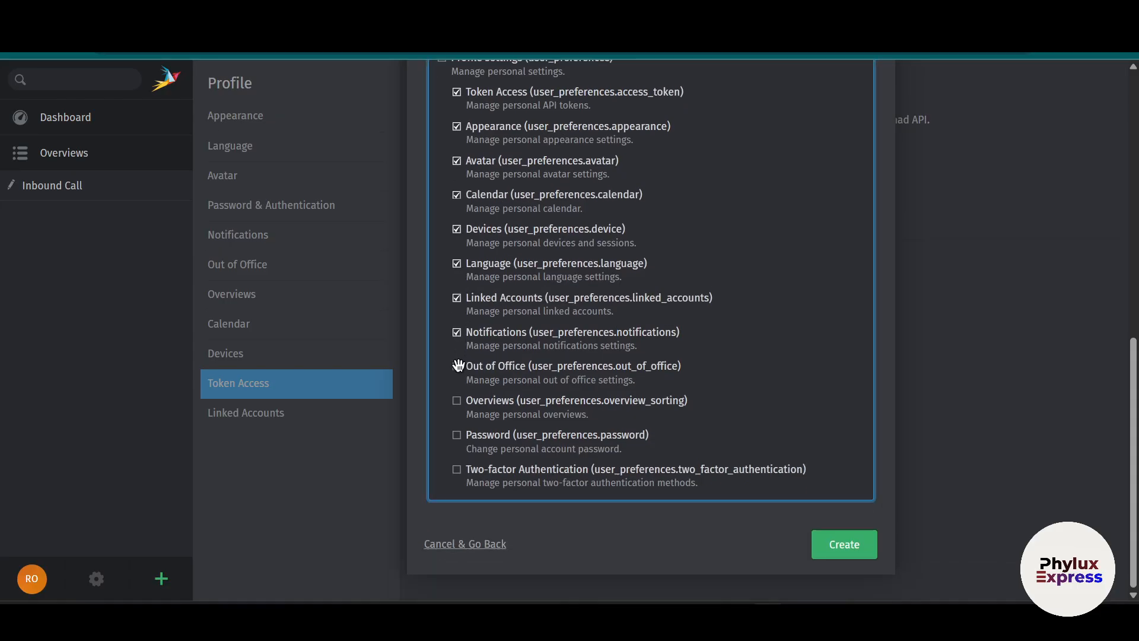
click(456, 366)
click(456, 401)
click(867, 550)
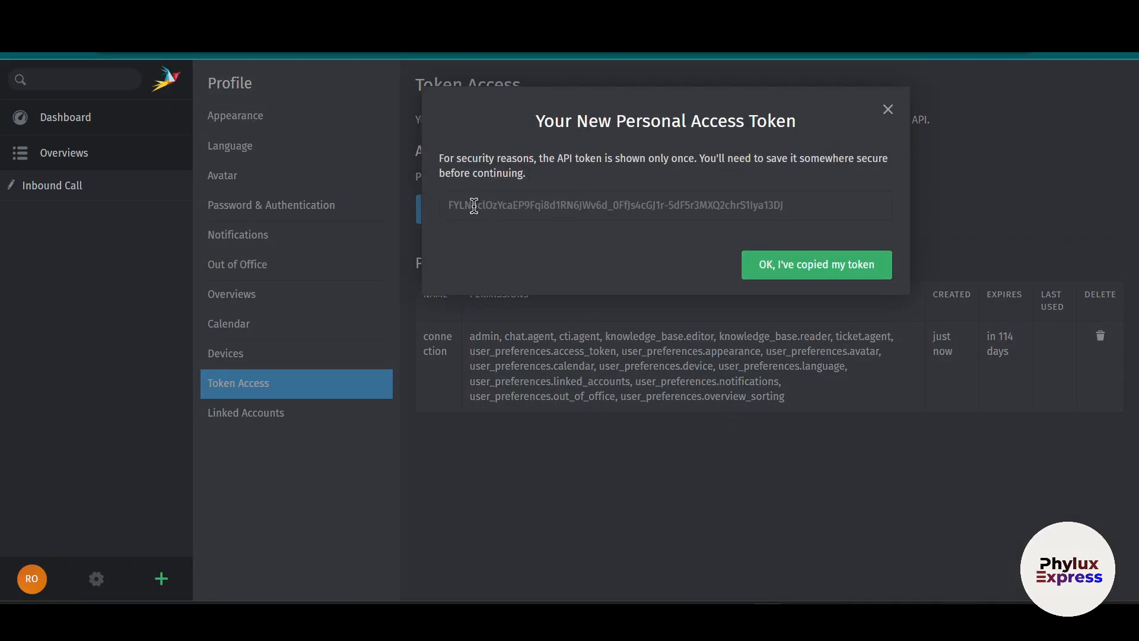
- Copy the new personal access token and paste it into the Access Token field of the n8n Zammad credential
click(815, 208)
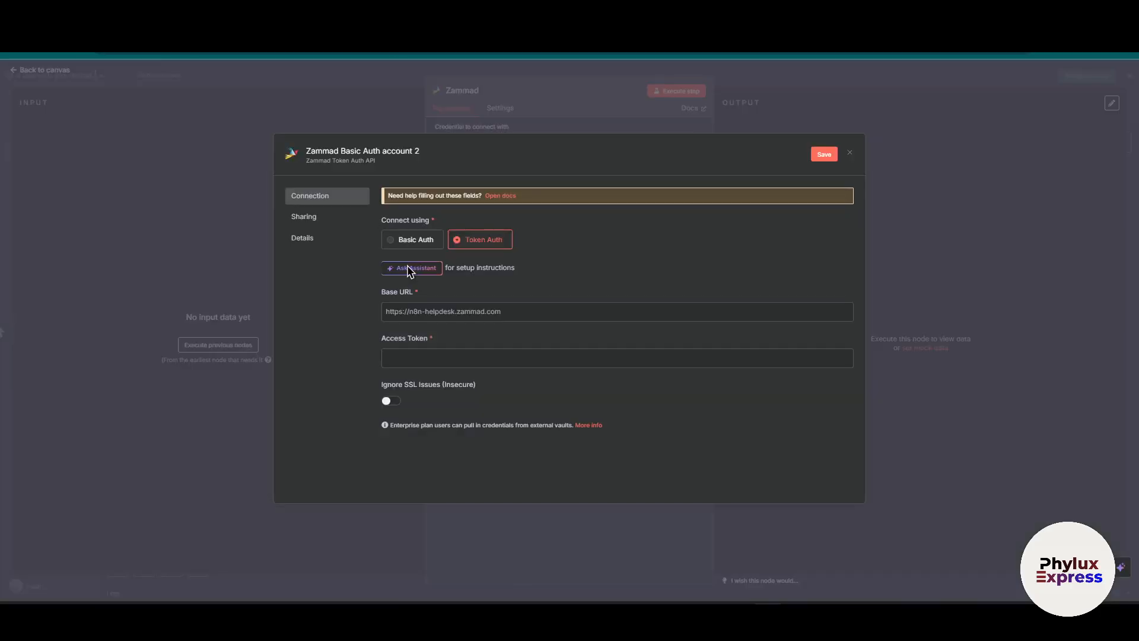
click(435, 356)
key(ctrl+v)
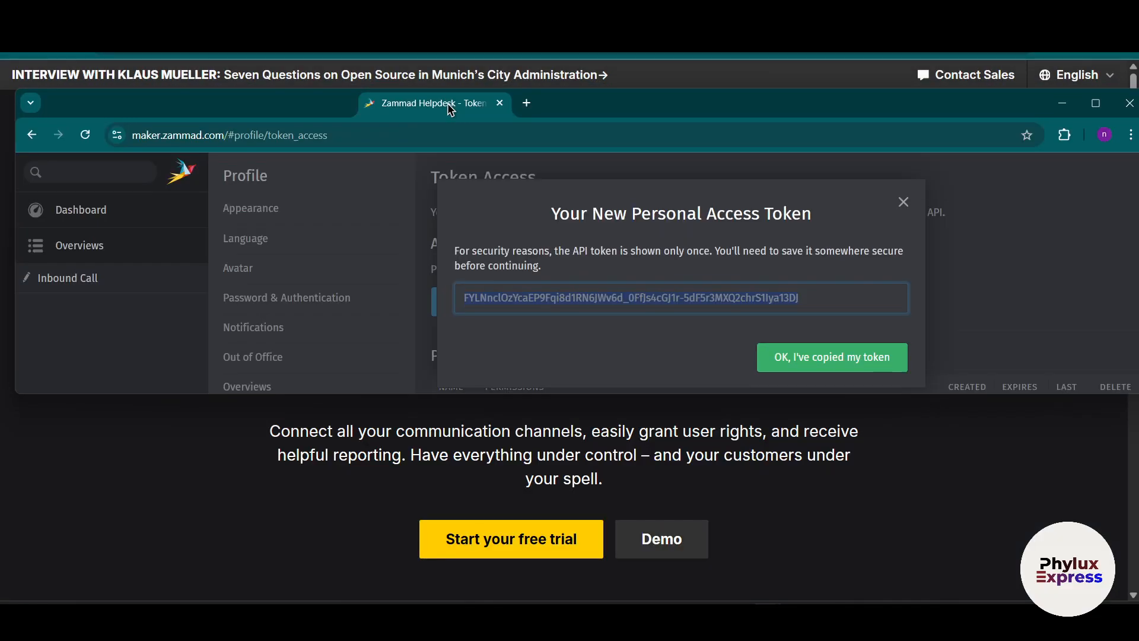
click(224, 142)
click(224, 138)
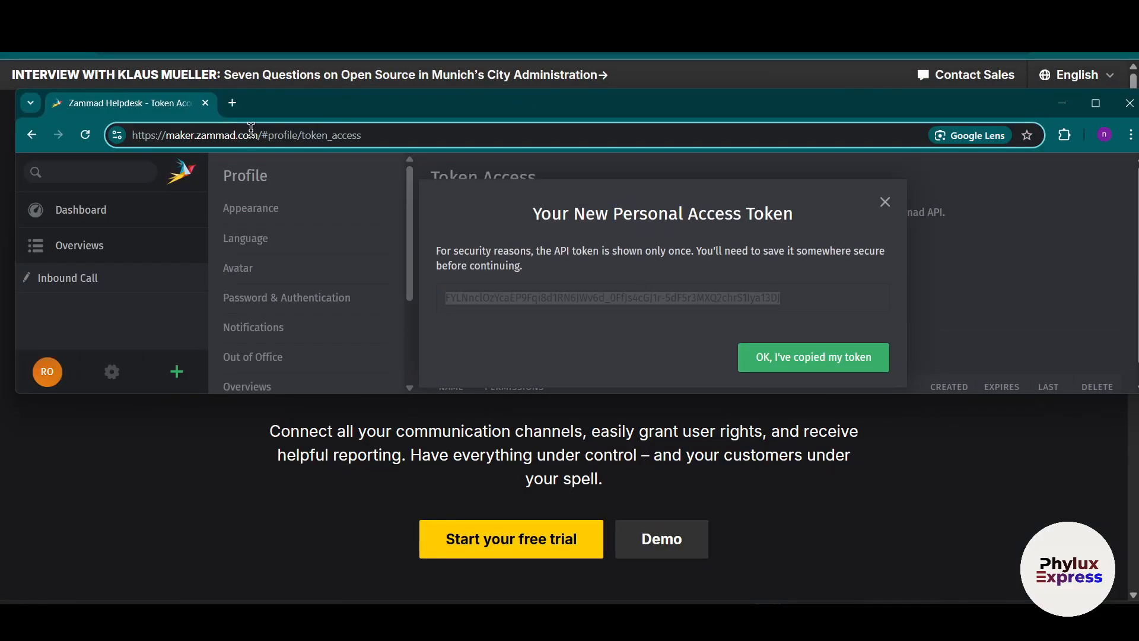
drag(259, 136, 82, 119)
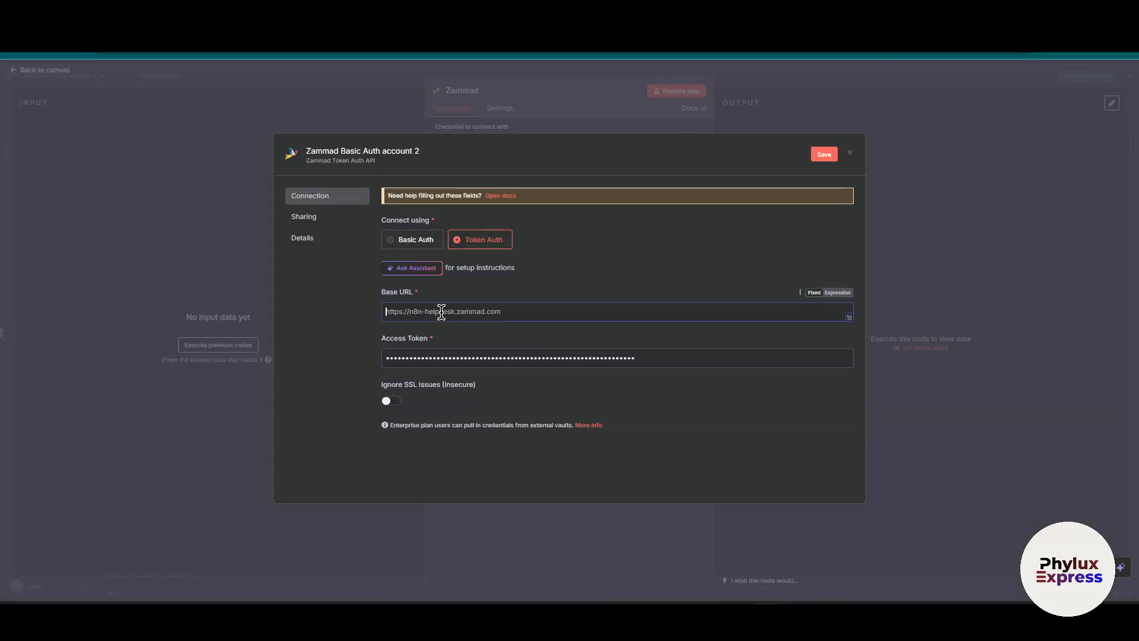
text(https://maker.zammad.com/)
click(822, 156)
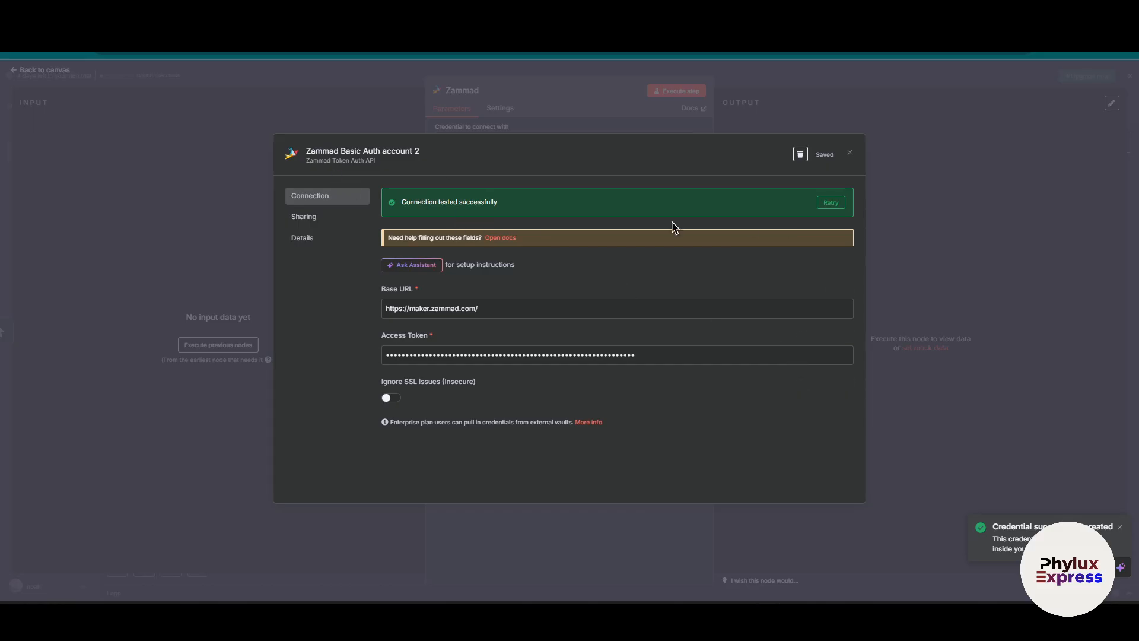
click(850, 153)
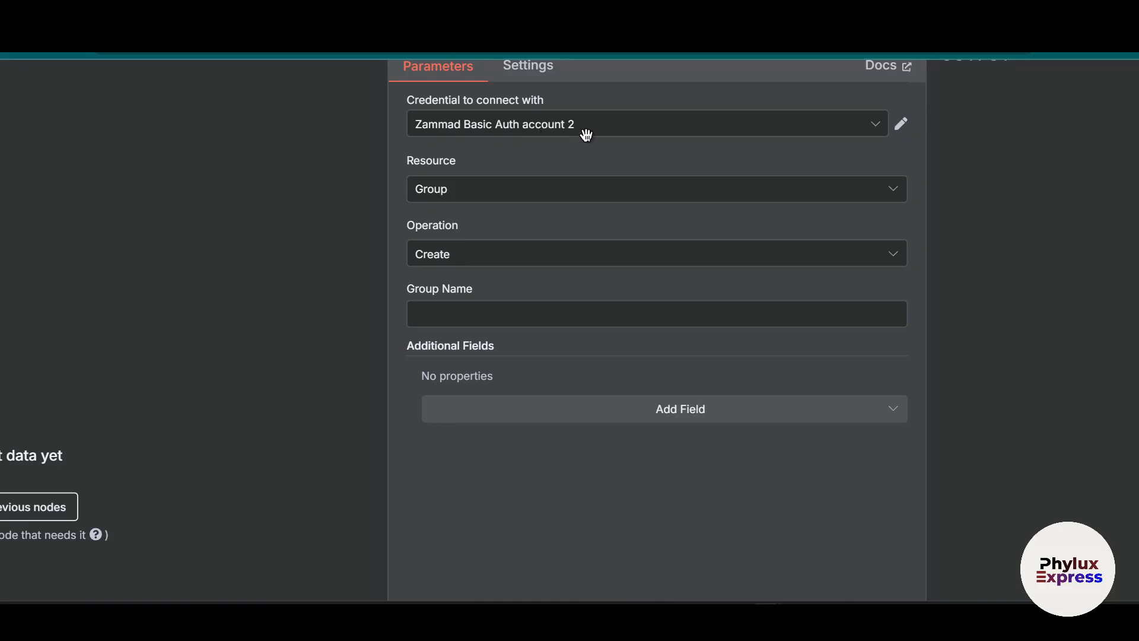
- Keep the Zammad node's resource as Group and operation as Create, set the group name to "group 1", and execute the node
click(439, 188)
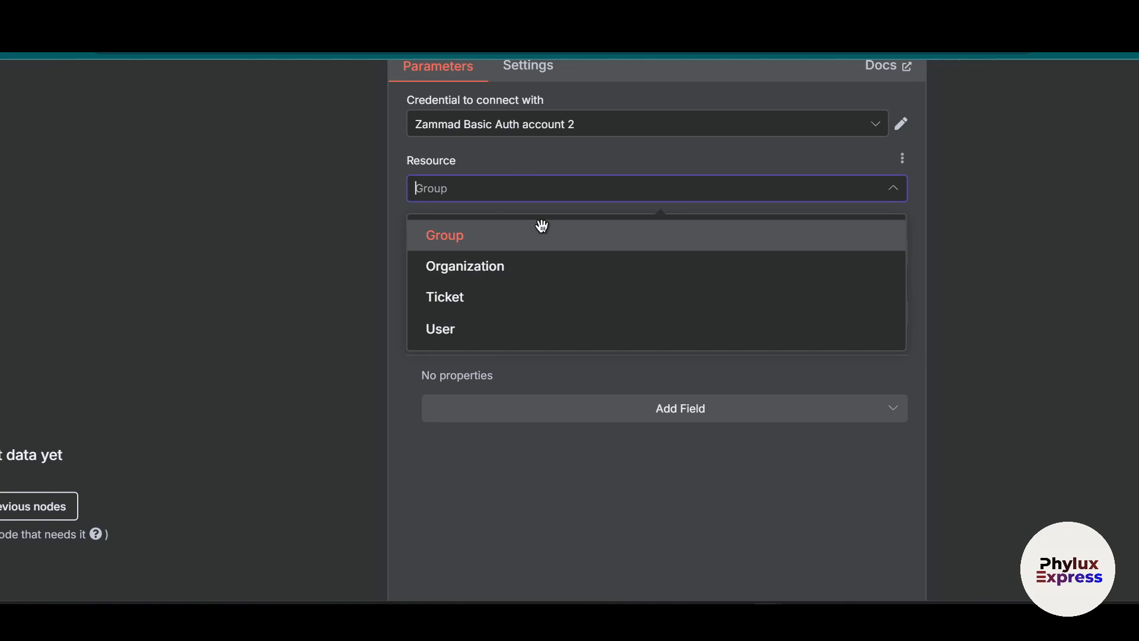
click(571, 157)
drag(360, 237, 452, 224)
click(493, 262)
click(493, 261)
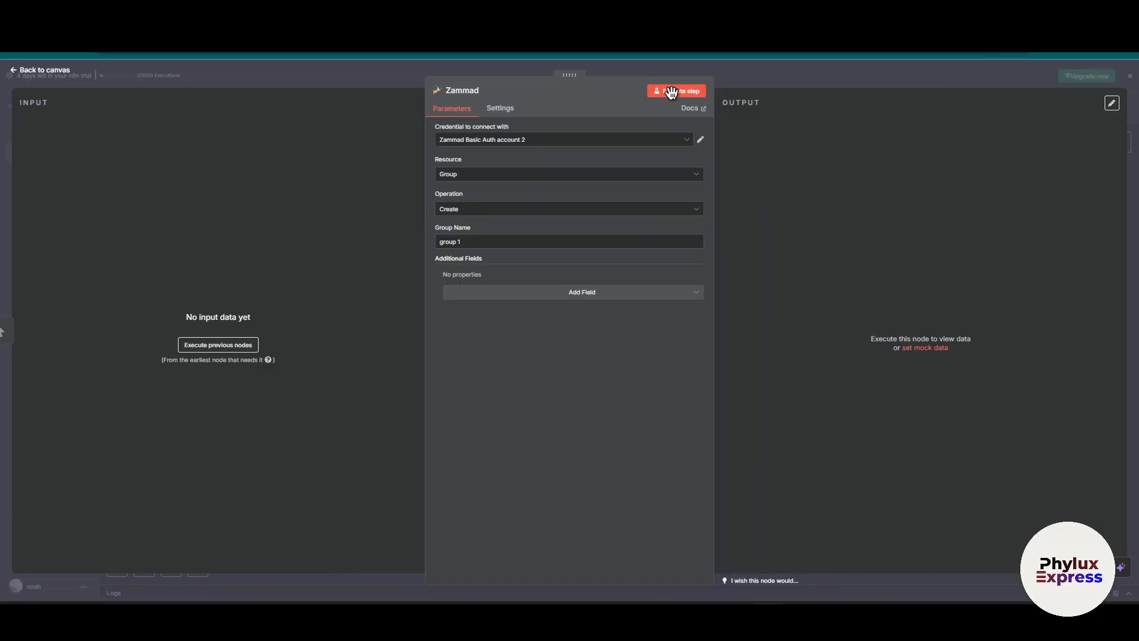
click(671, 92)
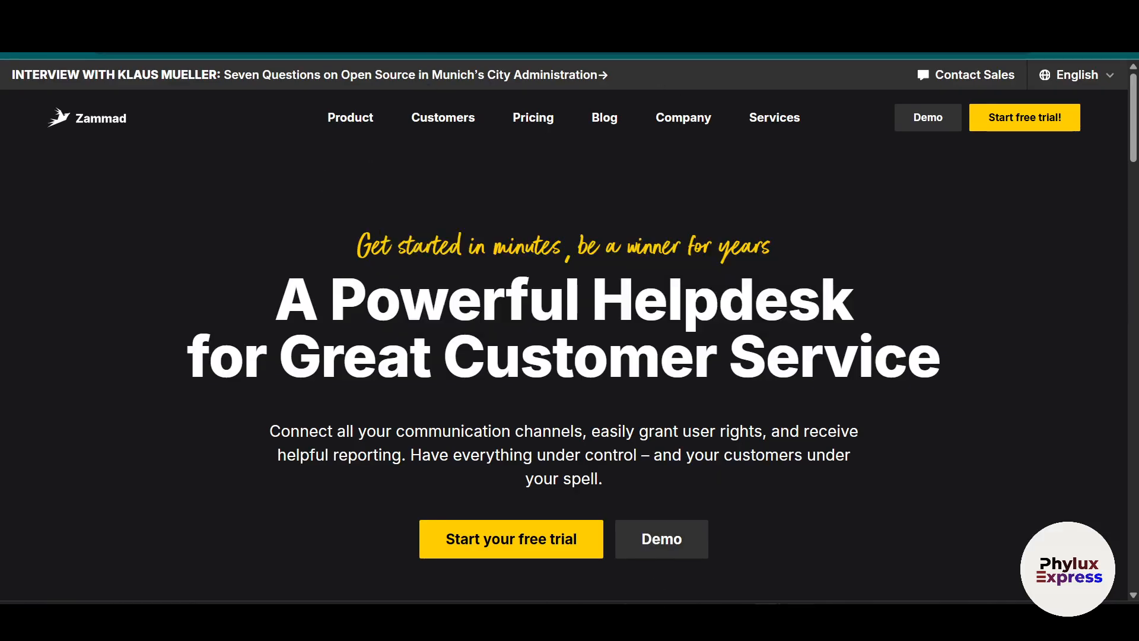
- Switch to the Zammad browser window and open the Dashboard to check for the new group
mouse_move(777, 595)
click(809, 544)
drag(161, 104, 178, 18)
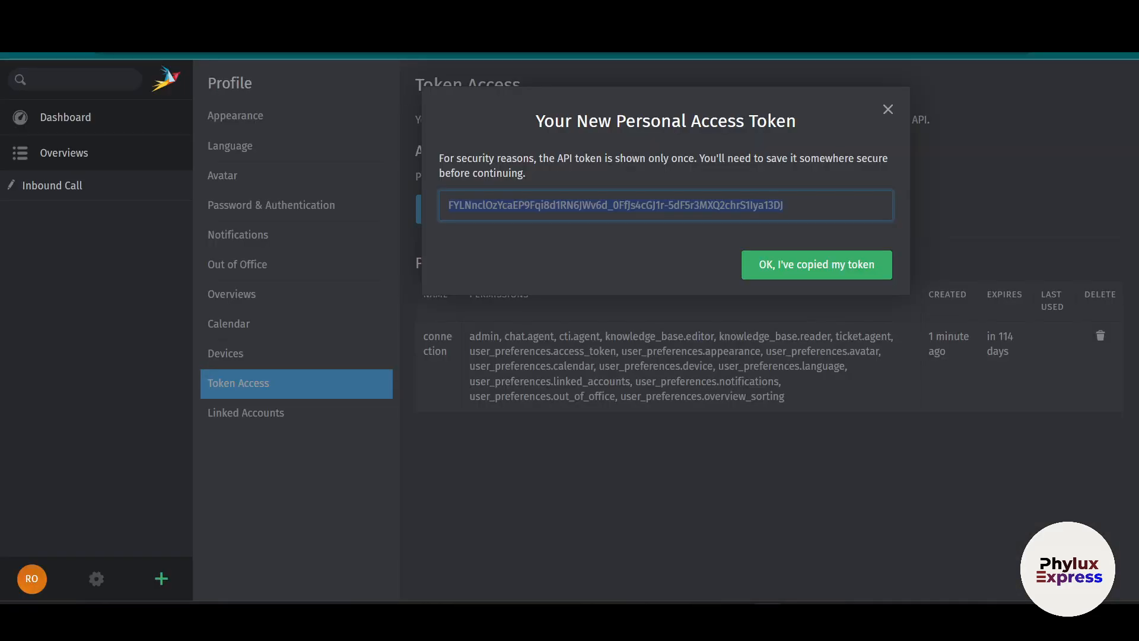
click(89, 119)
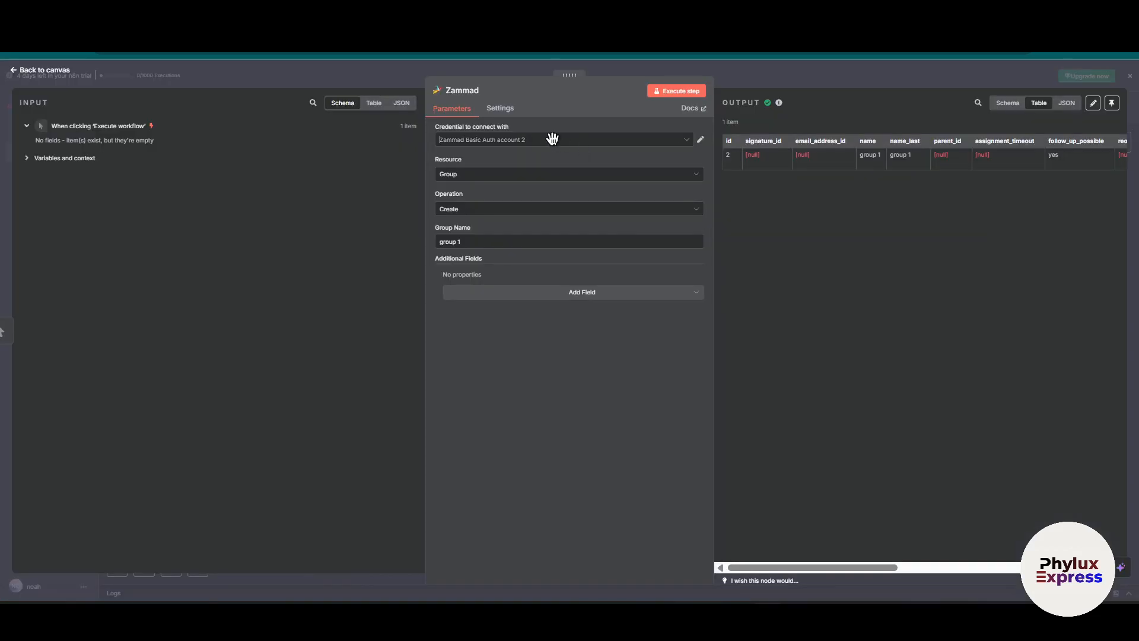
click(552, 139)
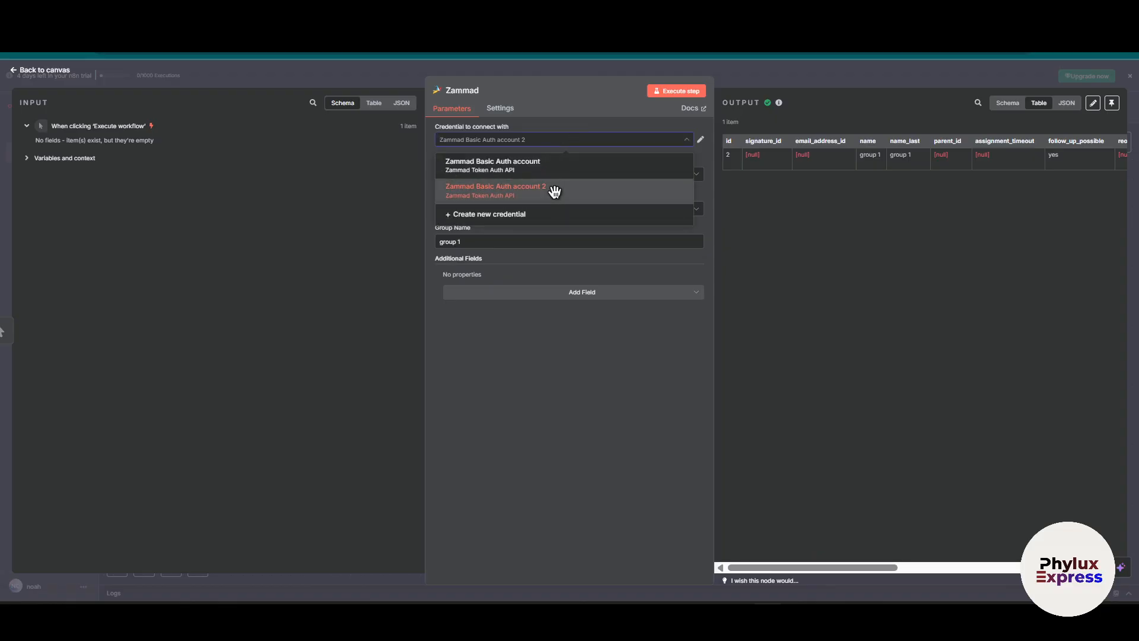
click(545, 222)
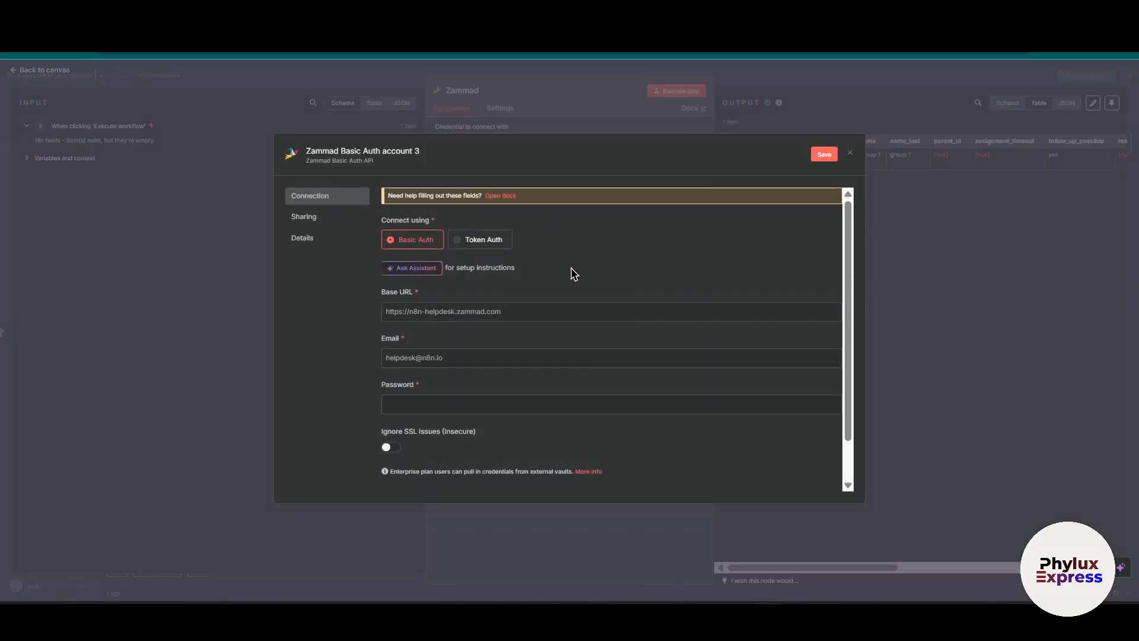
click(422, 313)
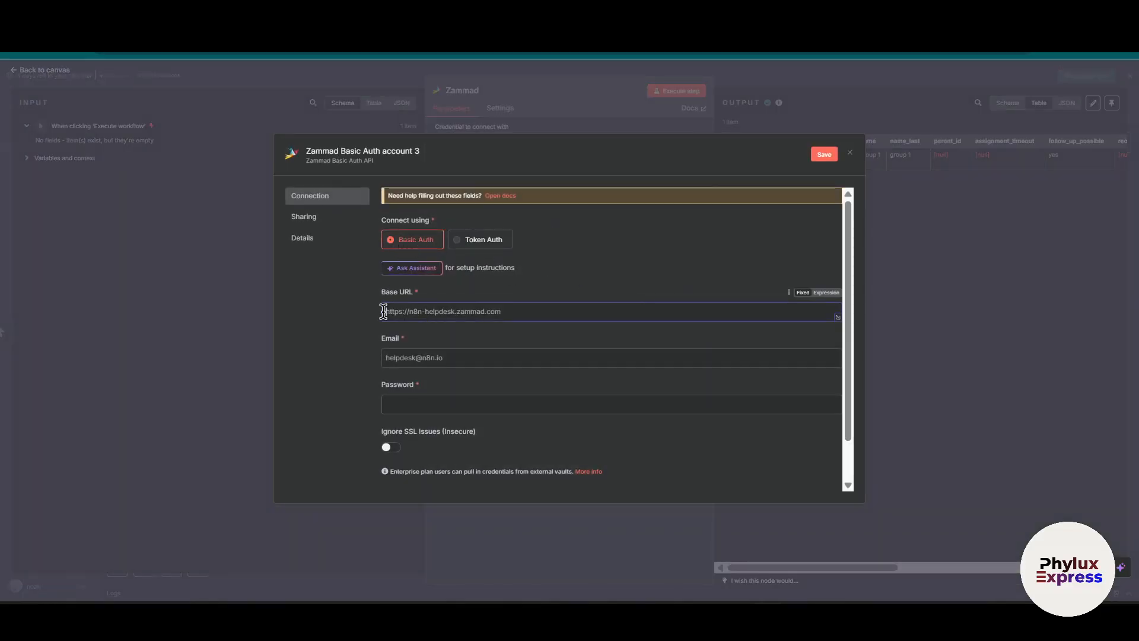
text(https://maker.zammad.com/)
drag(518, 315, 117, 262)
key(ctrl+c)
key(BackSpace)
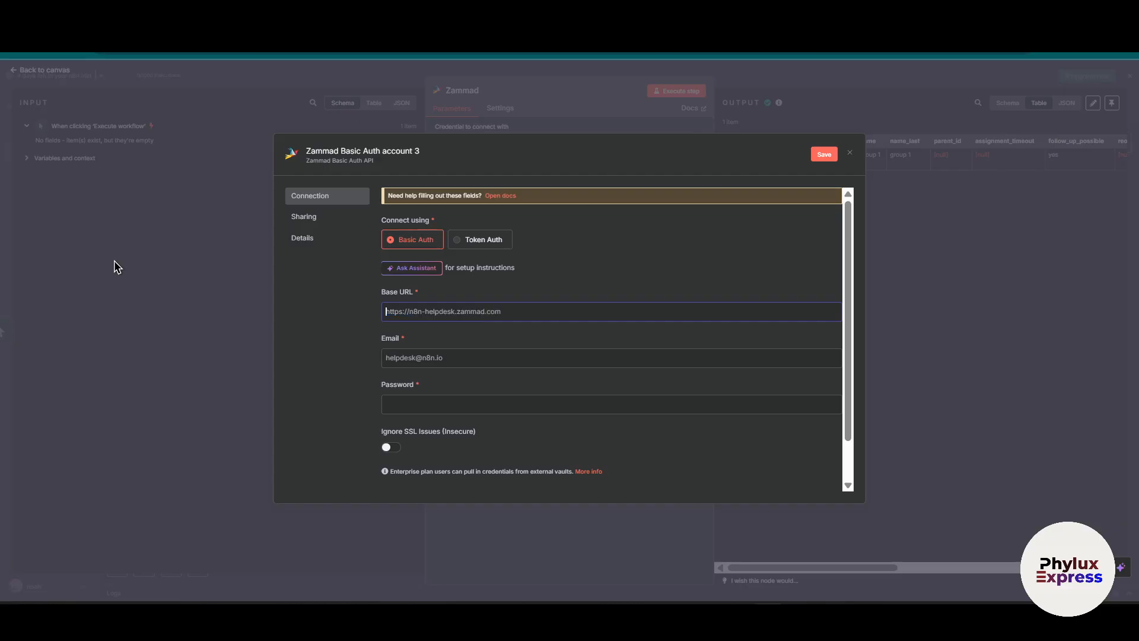
key(ctrl+v)
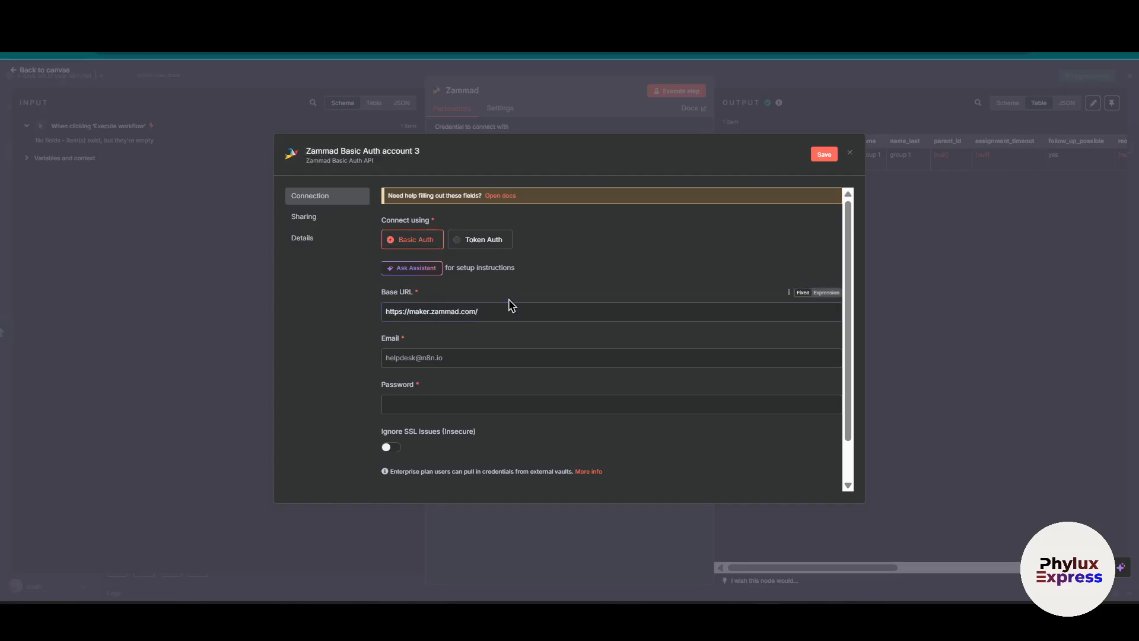
- Copy the account e-mail from Gmail into the Email field, enter the account password in the Password field, and save and close the credential
click(478, 362)
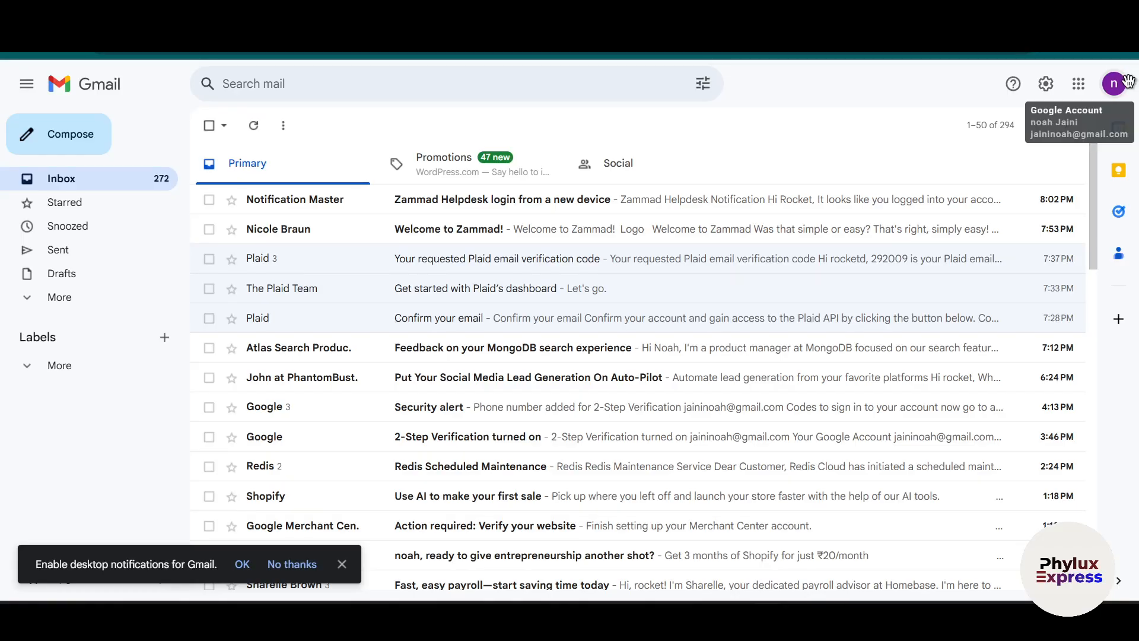
click(1114, 83)
triple_click(974, 129)
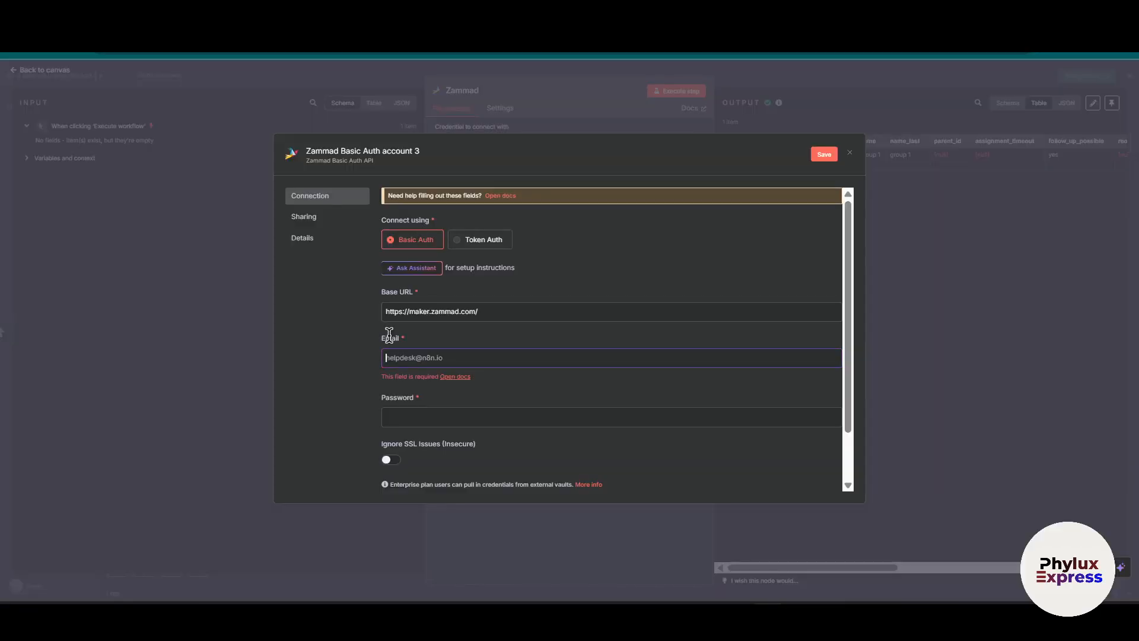
key(ctrl+v)
click(453, 410)
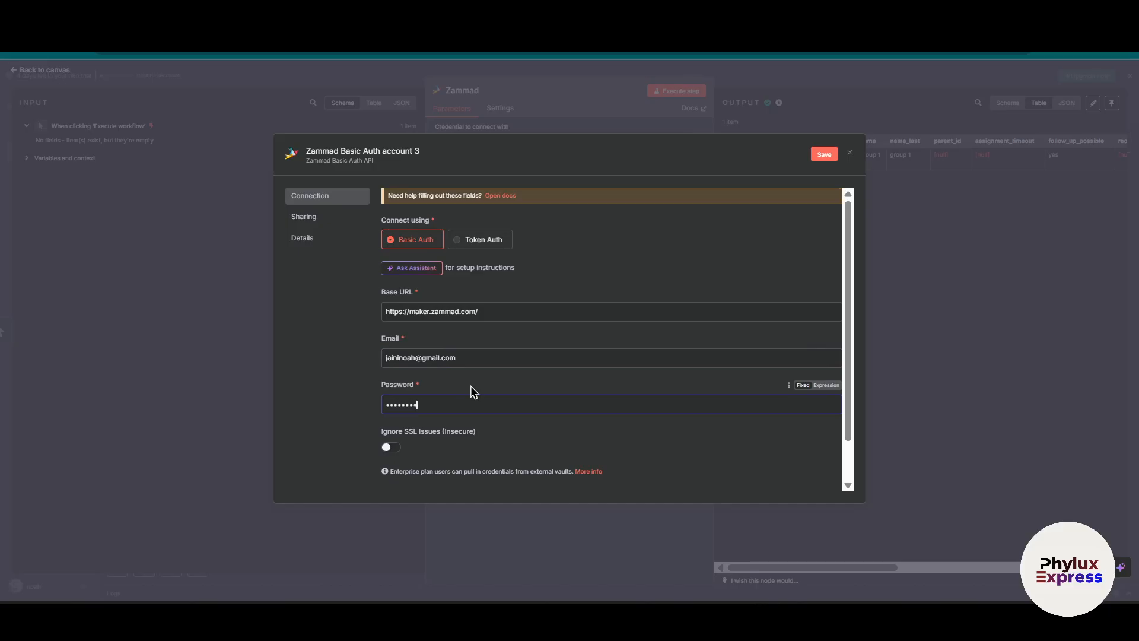
scroll(516, 410, down, 1)
click(819, 155)
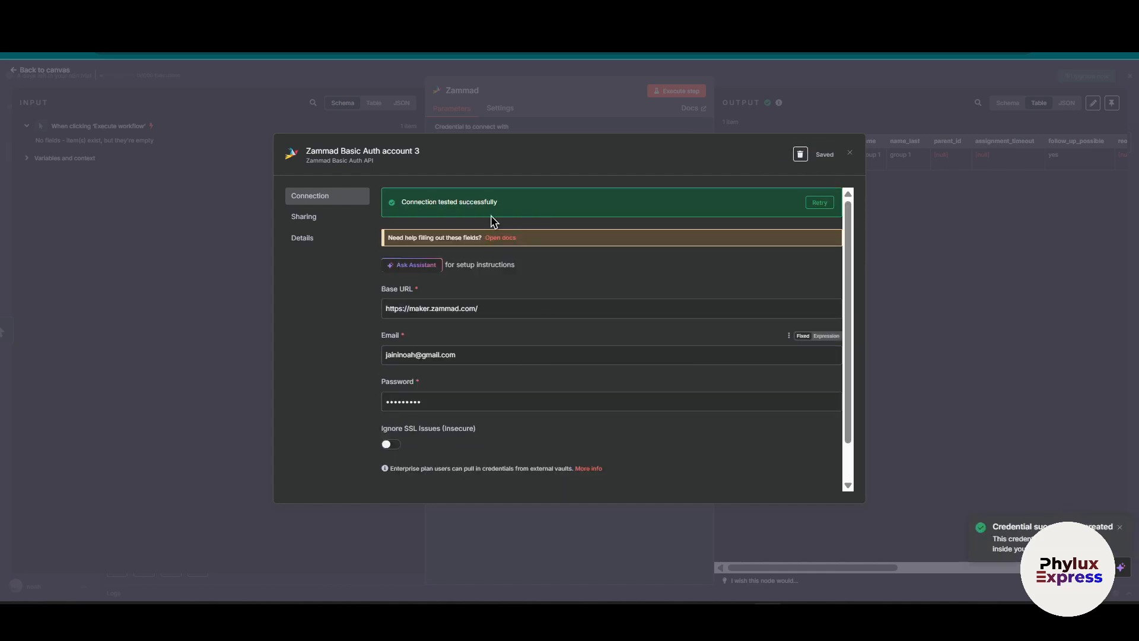
drag(403, 202, 564, 202)
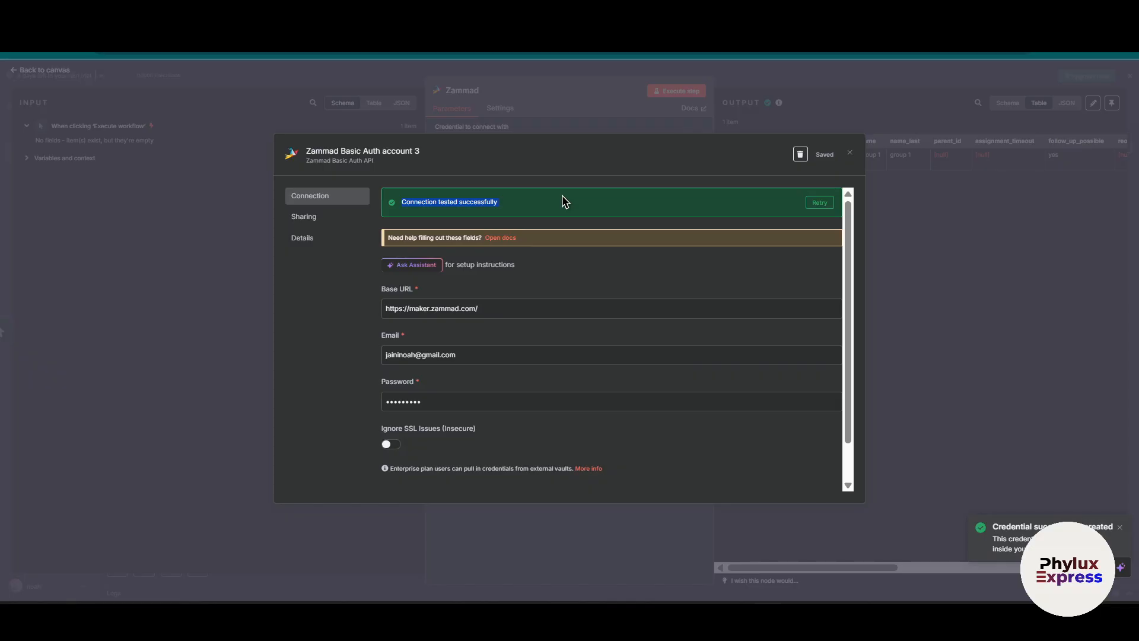
click(617, 119)
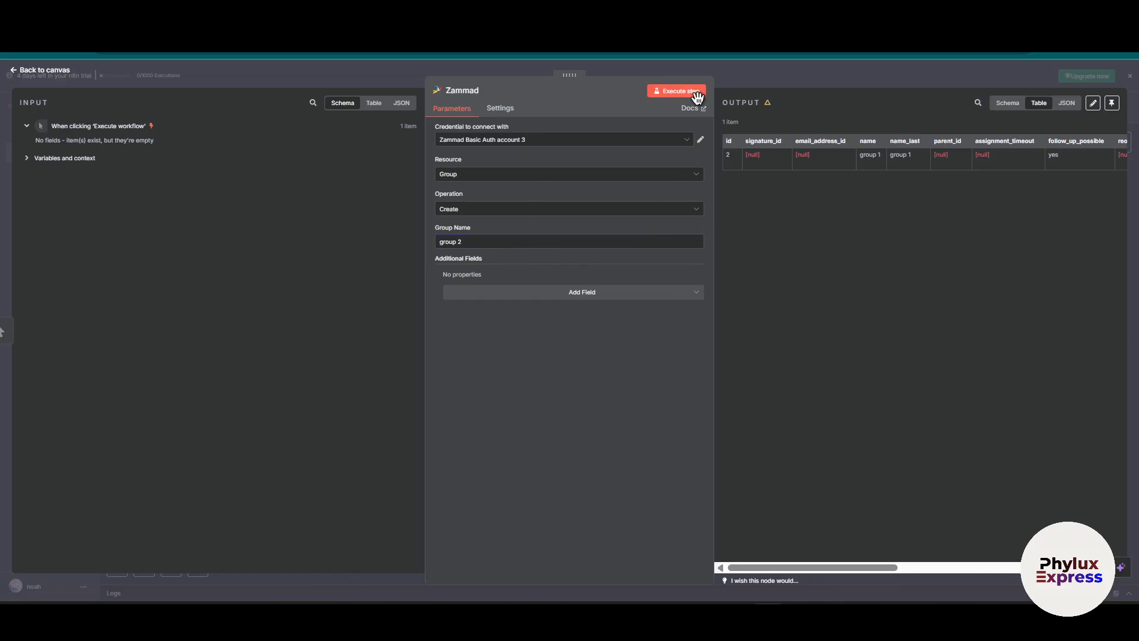
- Execute the Zammad node with the Basic Auth credential and the group name "group 2", and check Zammad's Activity Stream for the new group
click(611, 138)
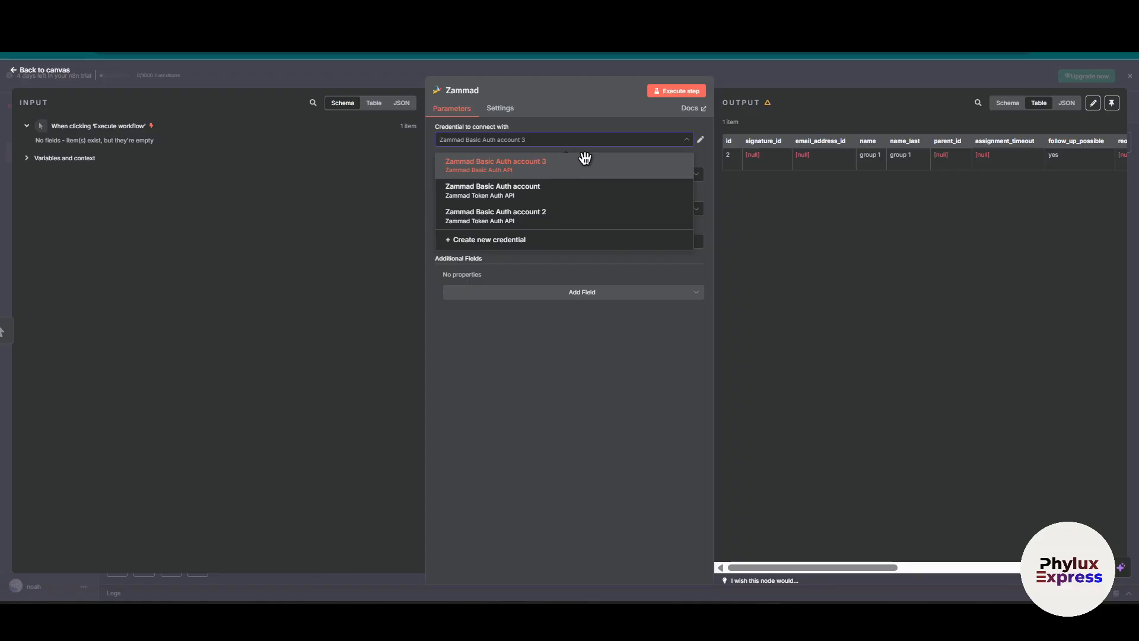
click(598, 390)
click(676, 90)
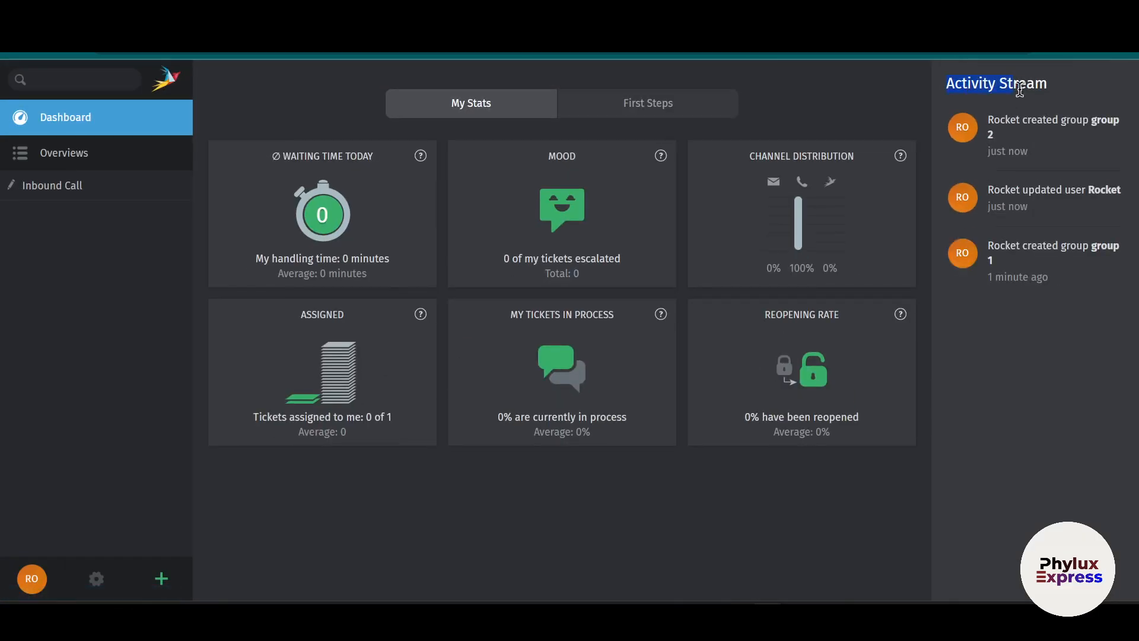
drag(1020, 89, 1088, 96)
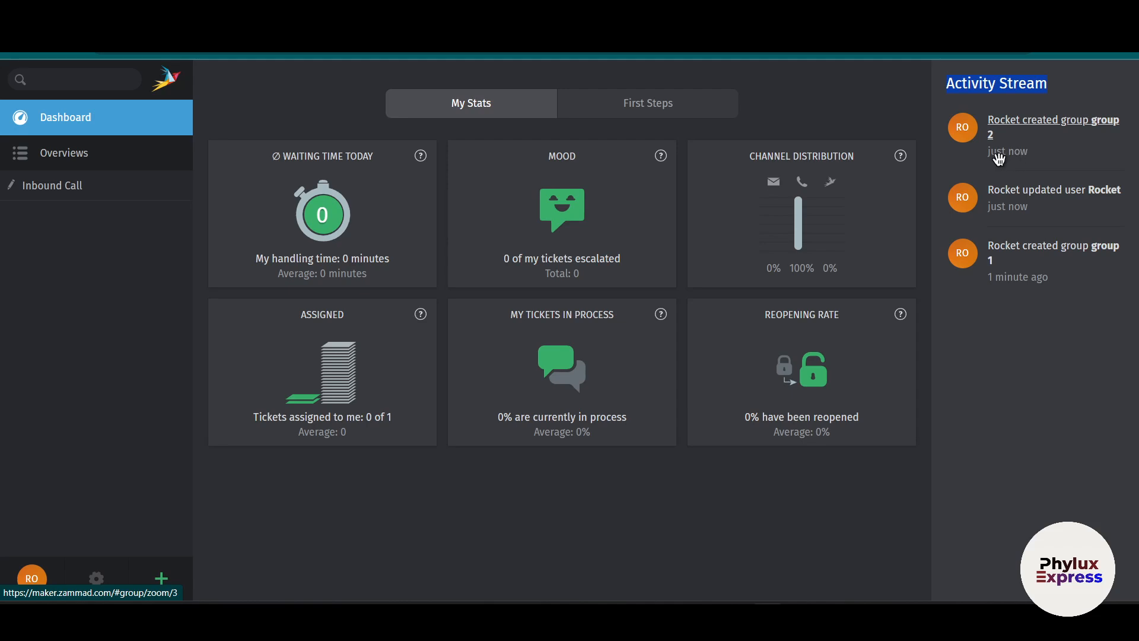